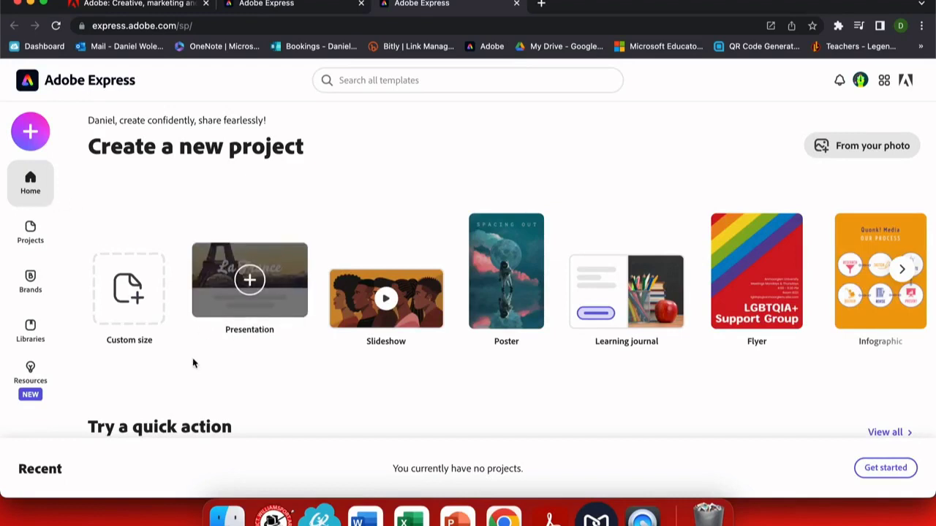
- Scroll down and back up through the Adobe Express home page
scroll(193, 363, down, 5)
scroll(193, 362, down, 2)
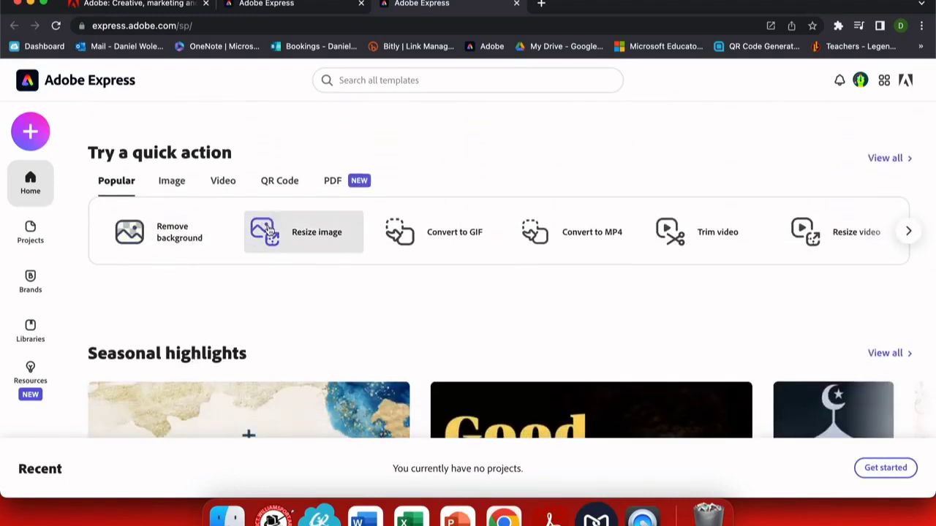
scroll(362, 236, down, 2)
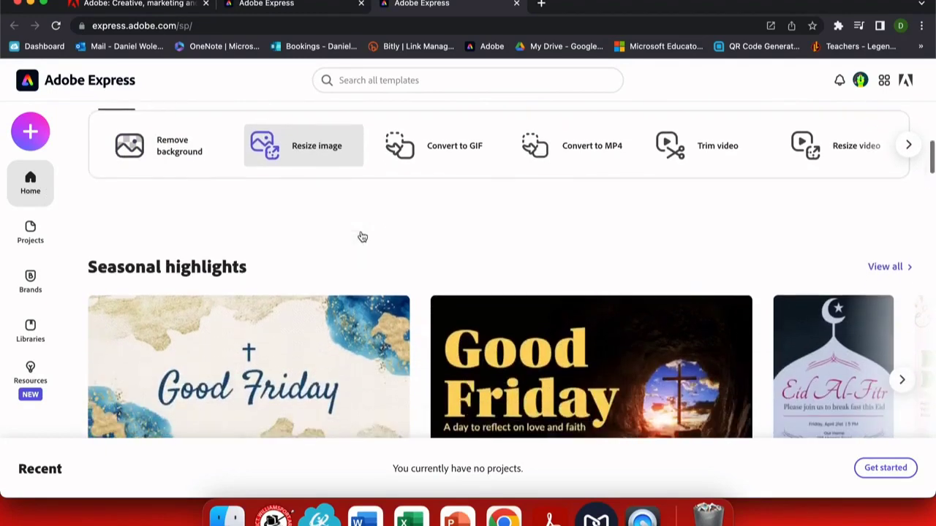
scroll(361, 236, up, 6)
scroll(361, 236, up, 2)
- Start an explainer video titled 'The Revolutionary War' and choose the Teach a Lesson template
click(30, 131)
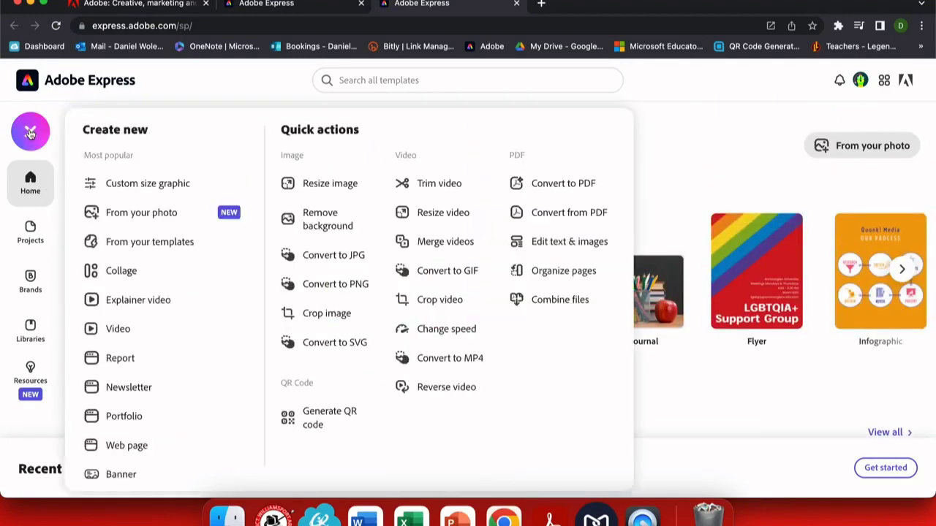
click(134, 304)
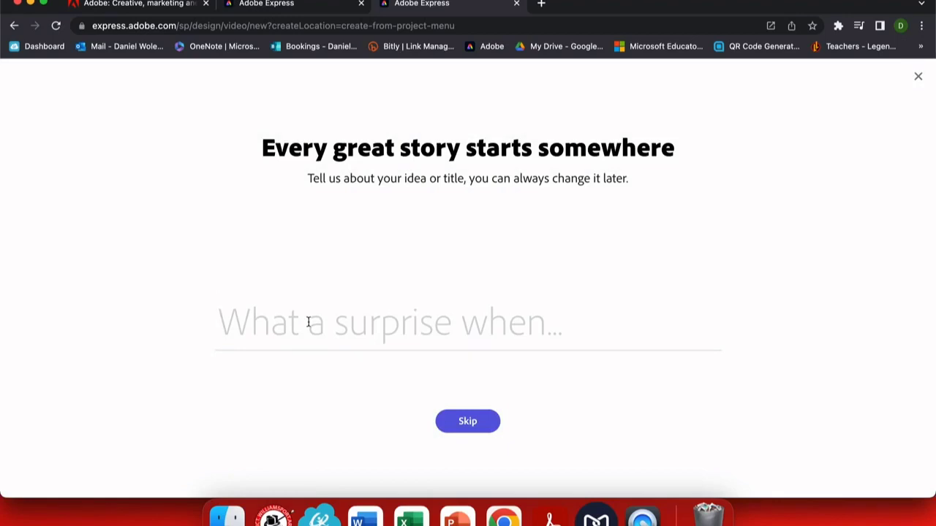
text(The Revol)
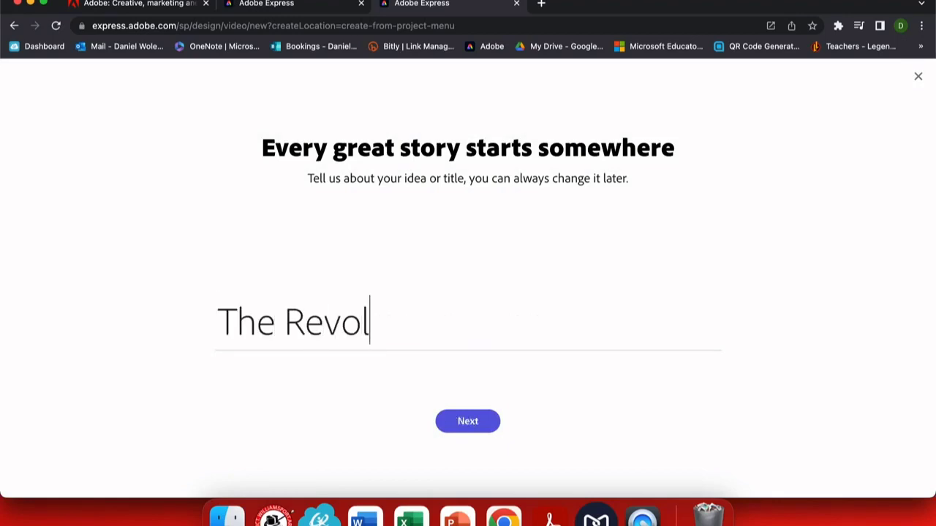
text(utionary War)
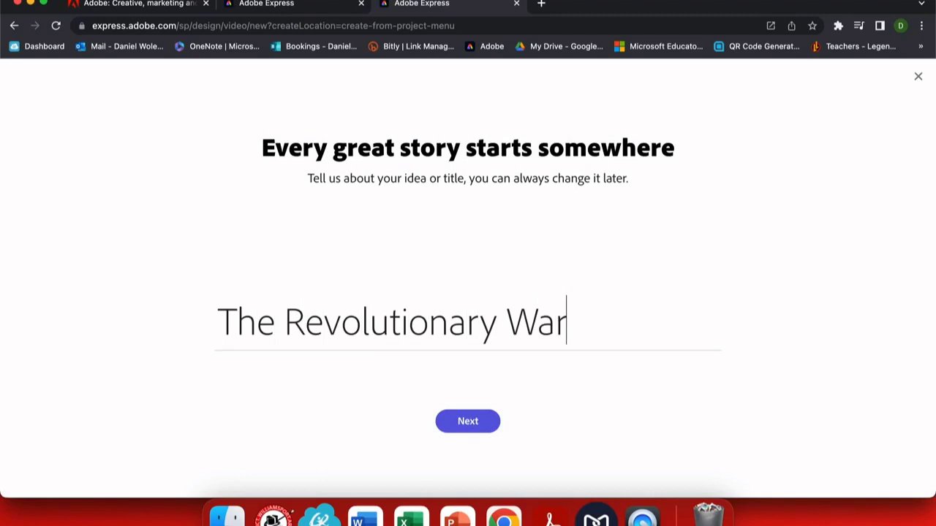
key(Return)
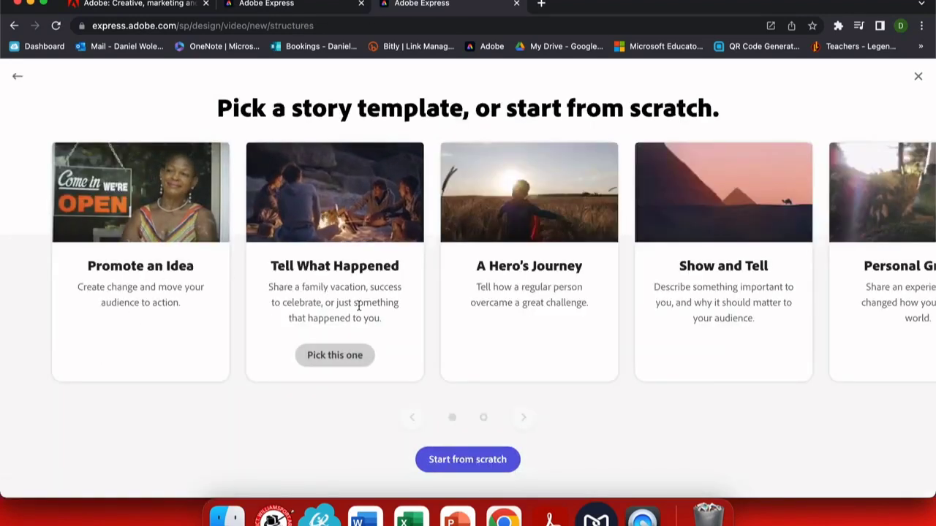
scroll(603, 329, right, 5)
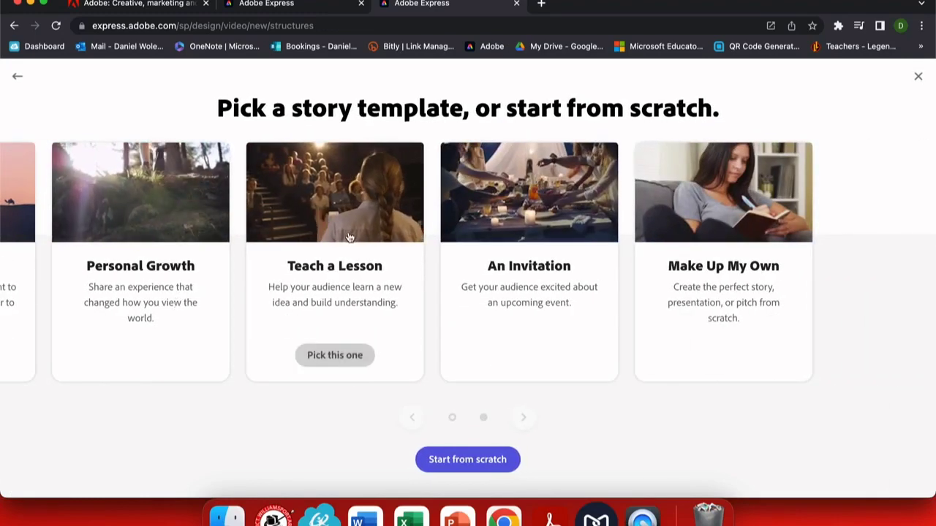
click(338, 358)
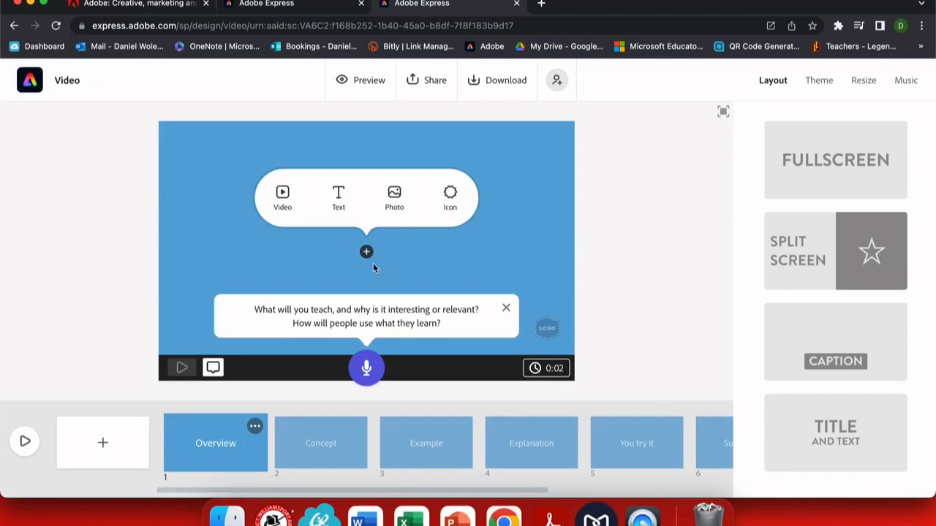
- Switch the Overview scene to Split Screen with a palm tree stock photo in the right half
click(504, 308)
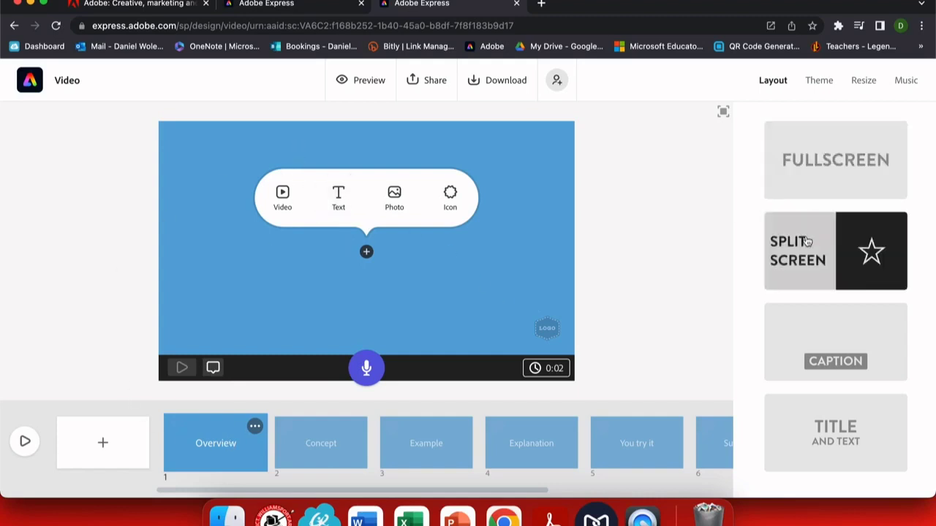
click(844, 261)
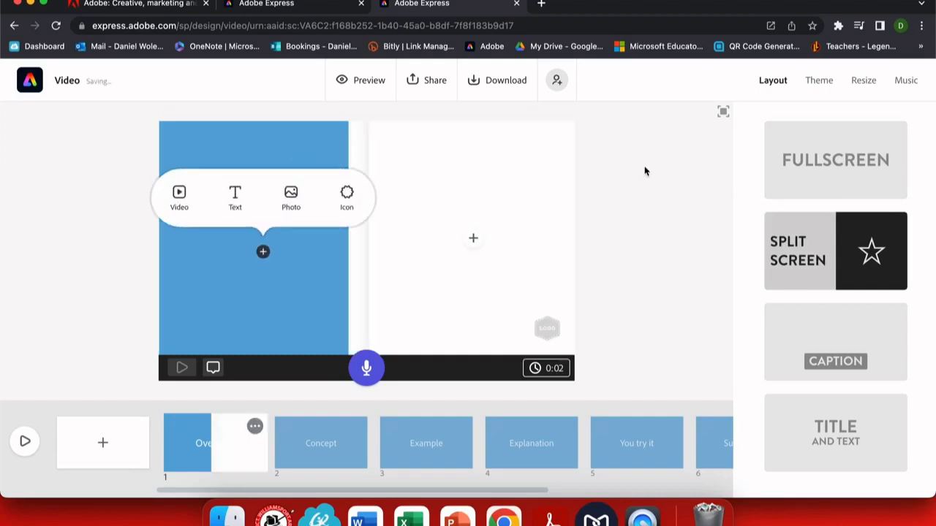
click(473, 238)
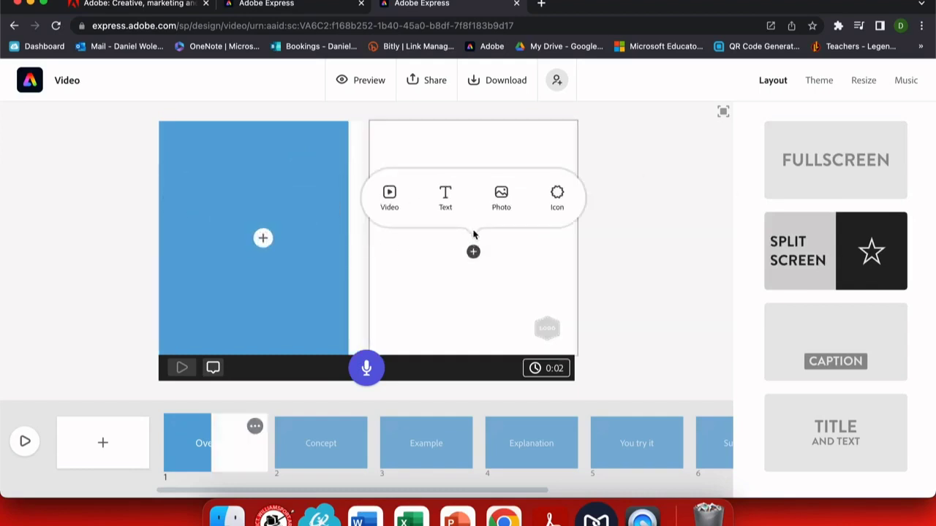
click(500, 205)
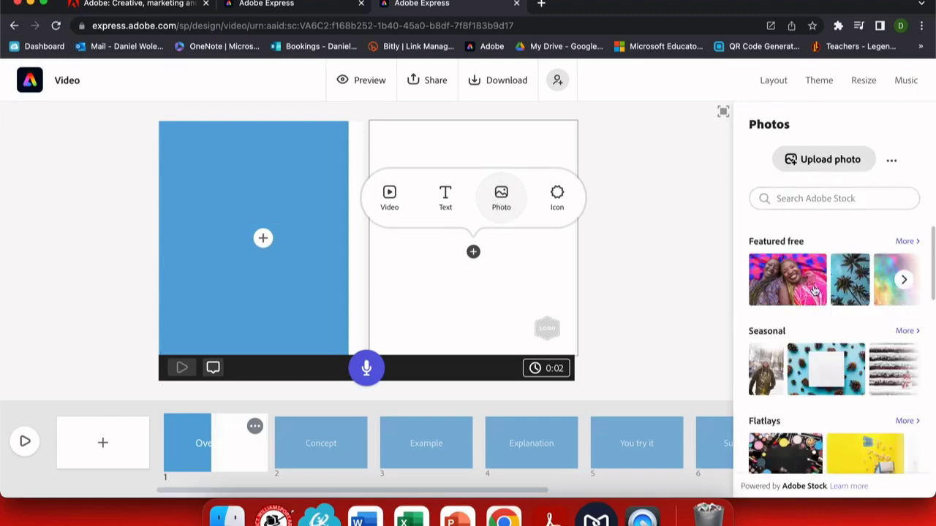
click(840, 285)
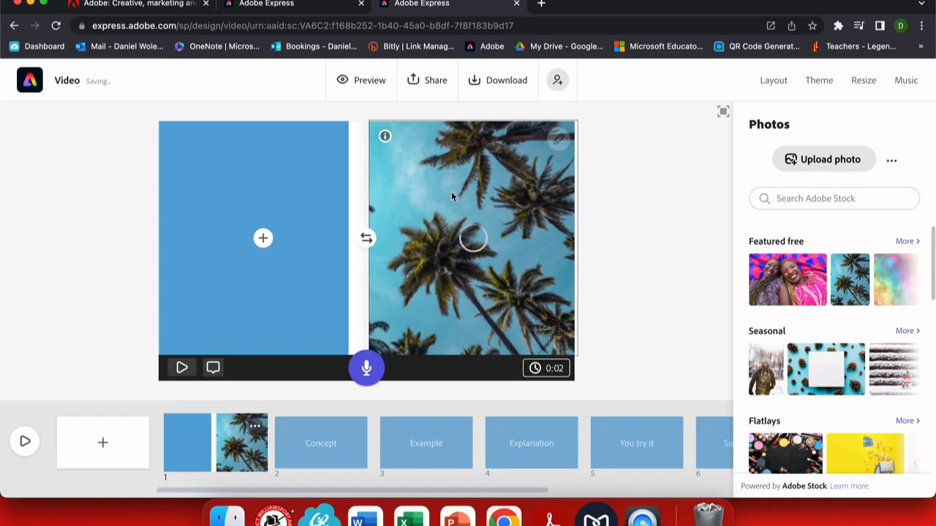
click(263, 241)
- Add the caption 'Here are some trees.' on the blue half and enlarge its text
click(236, 196)
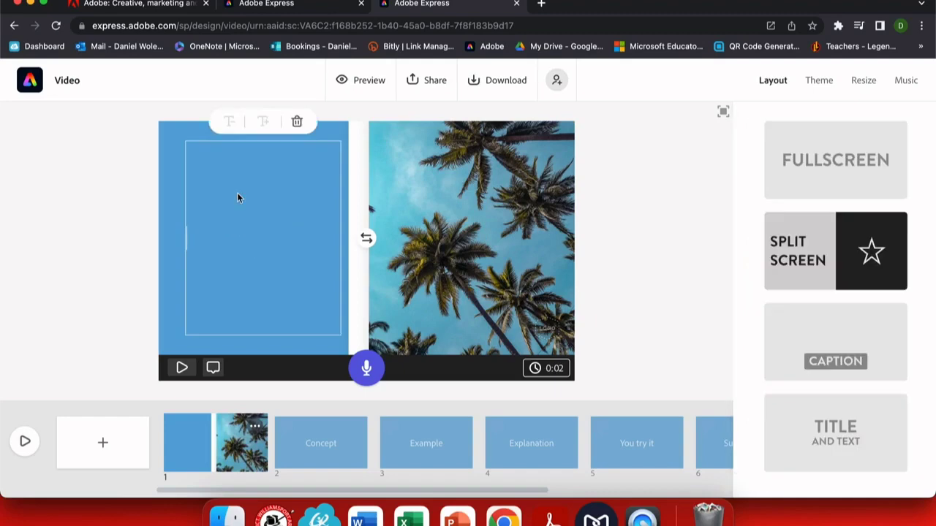
text(Here are some trees.)
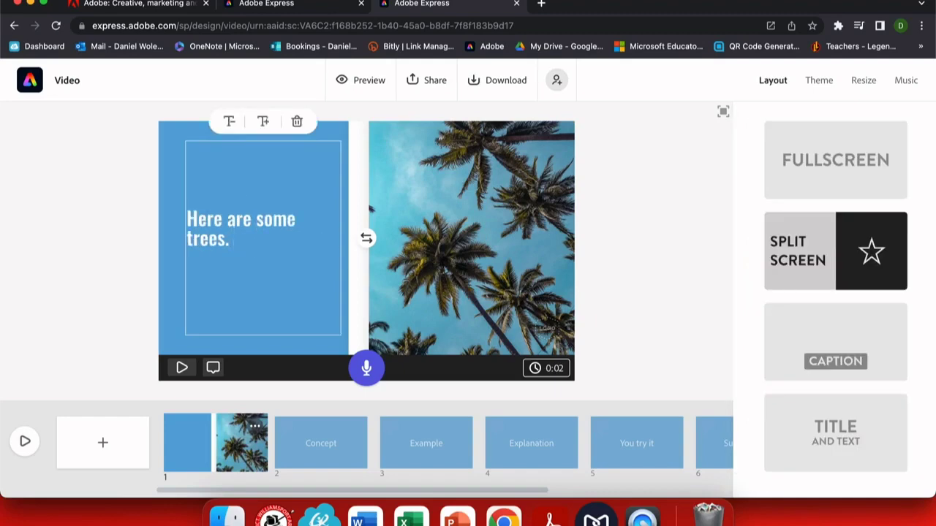
click(229, 121)
click(229, 120)
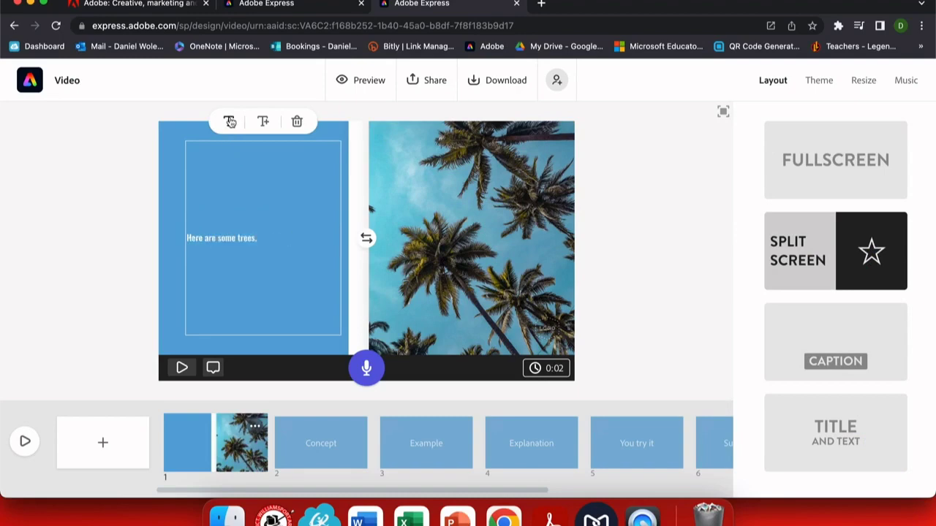
click(261, 121)
click(262, 121)
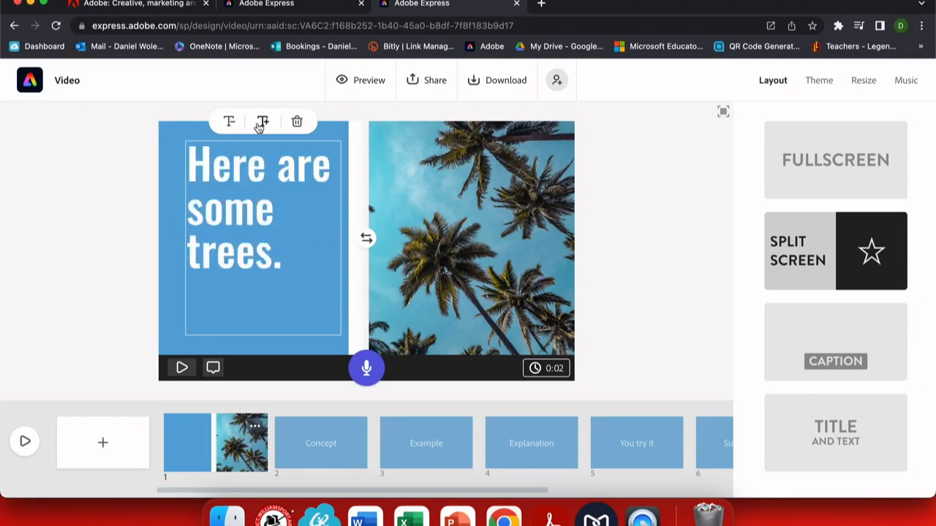
- Try swapping text and photo sides, record then discard narration, and preview the scene
click(366, 238)
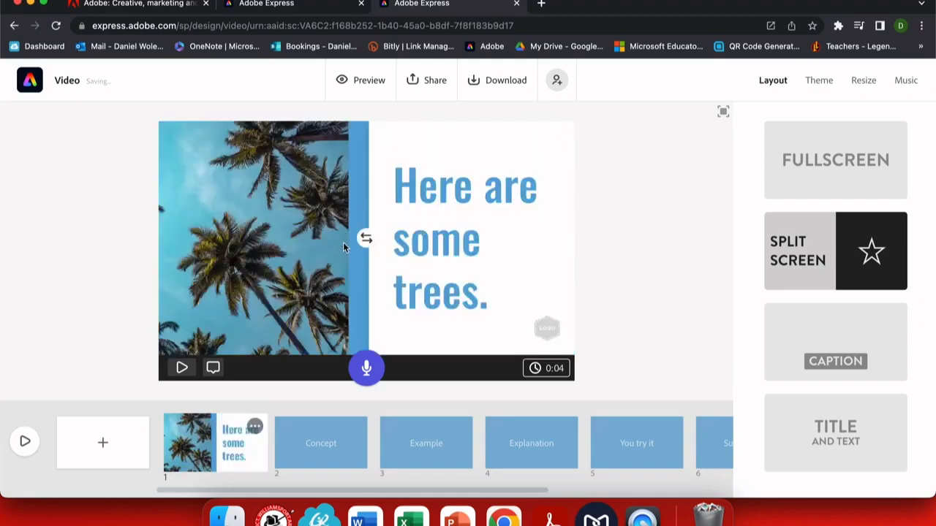
click(366, 247)
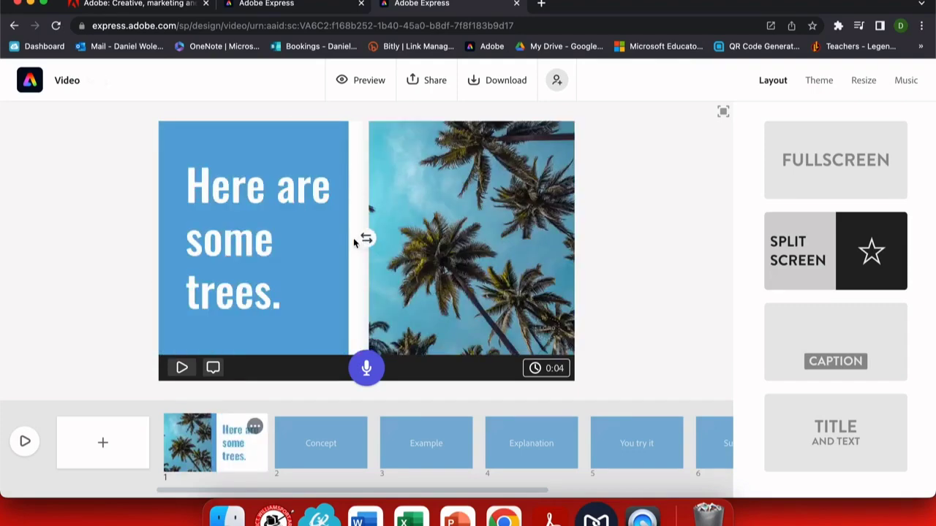
click(366, 368)
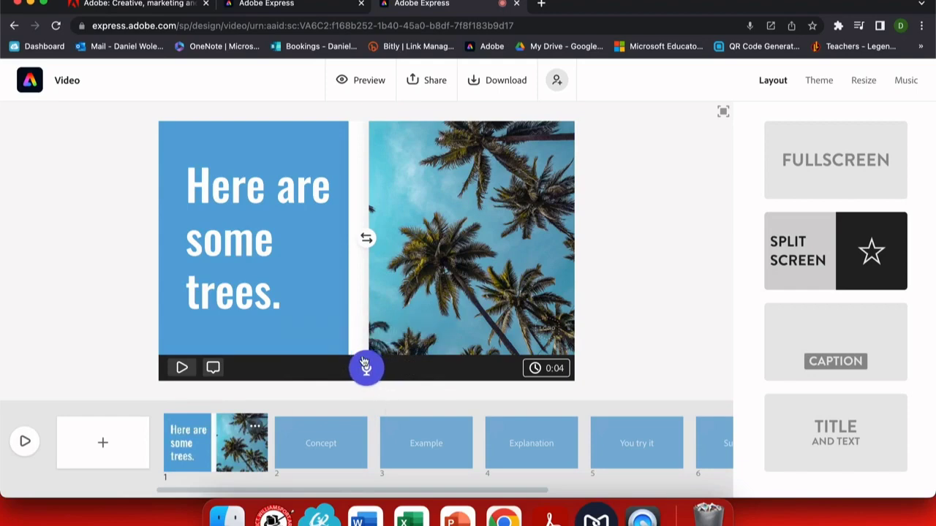
click(364, 362)
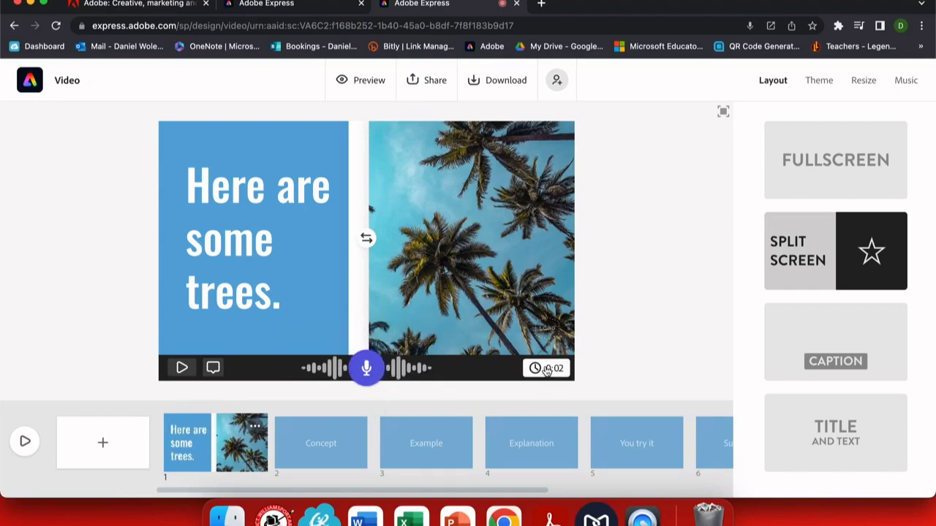
click(538, 344)
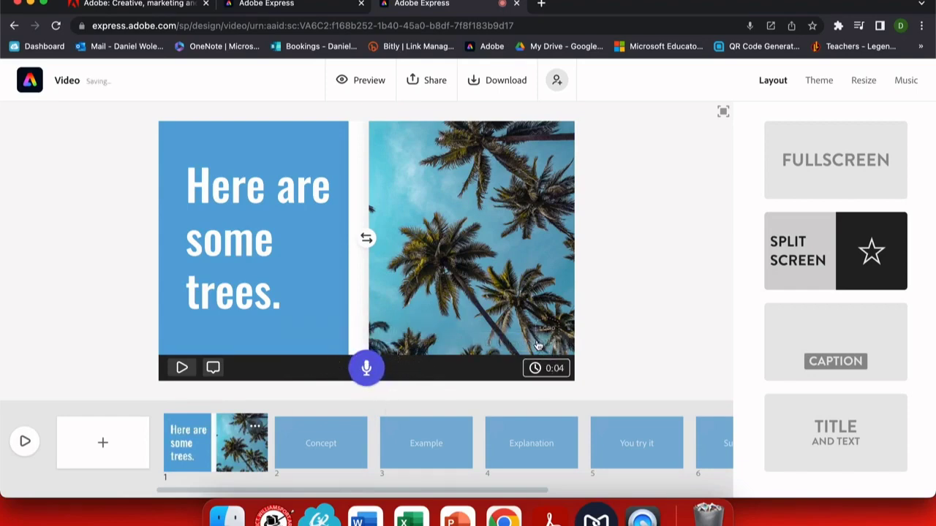
click(213, 369)
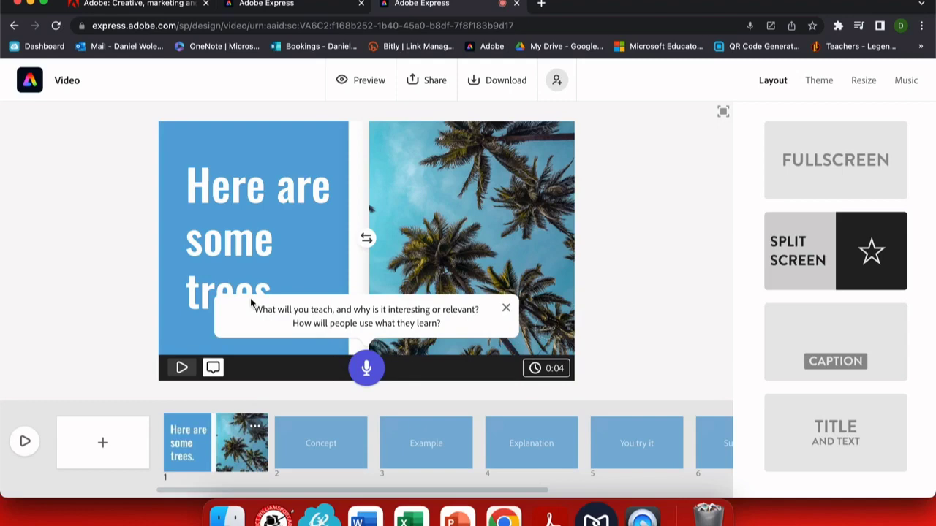
click(182, 368)
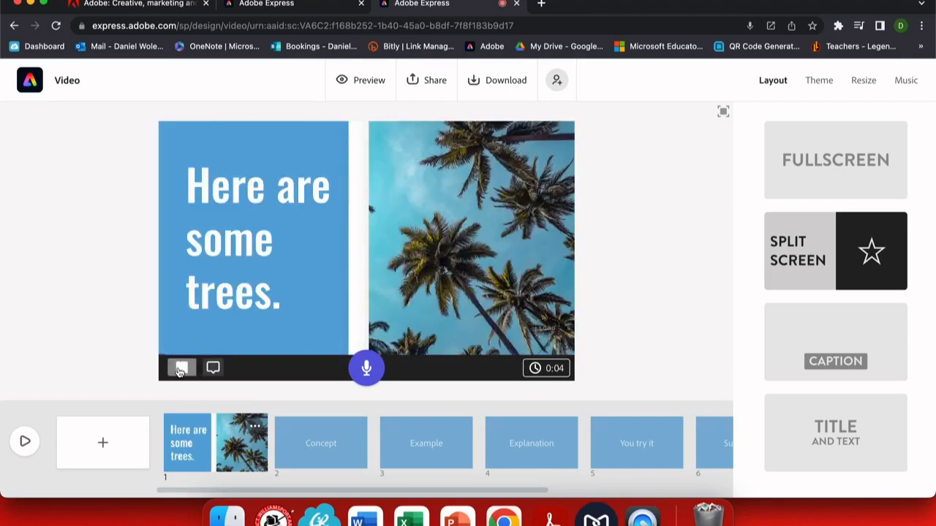
- Give the Concept scene a fullscreen layout and place an owl stock photo on it
click(340, 439)
click(873, 144)
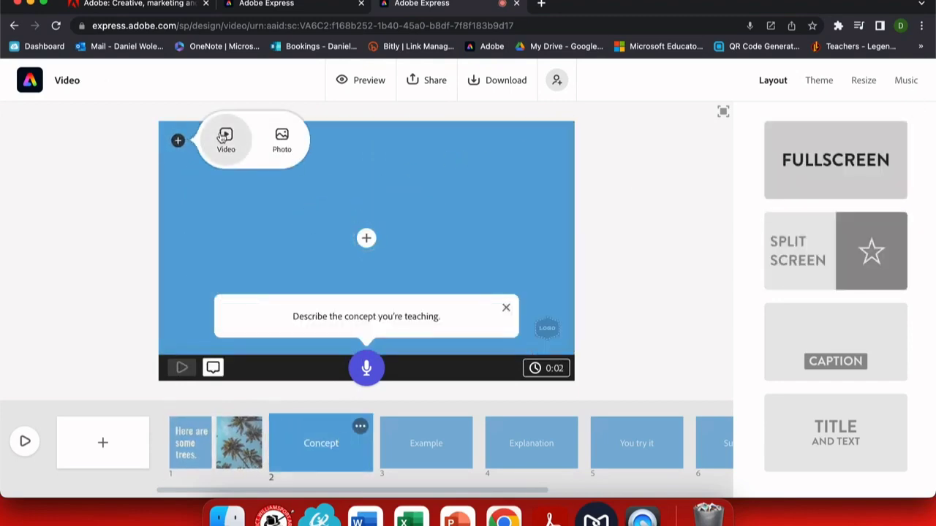
click(224, 137)
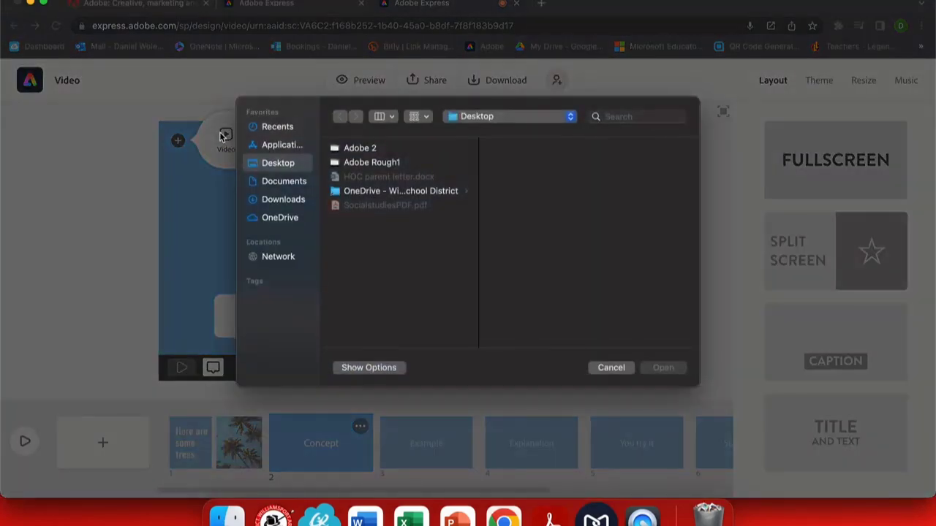
click(610, 368)
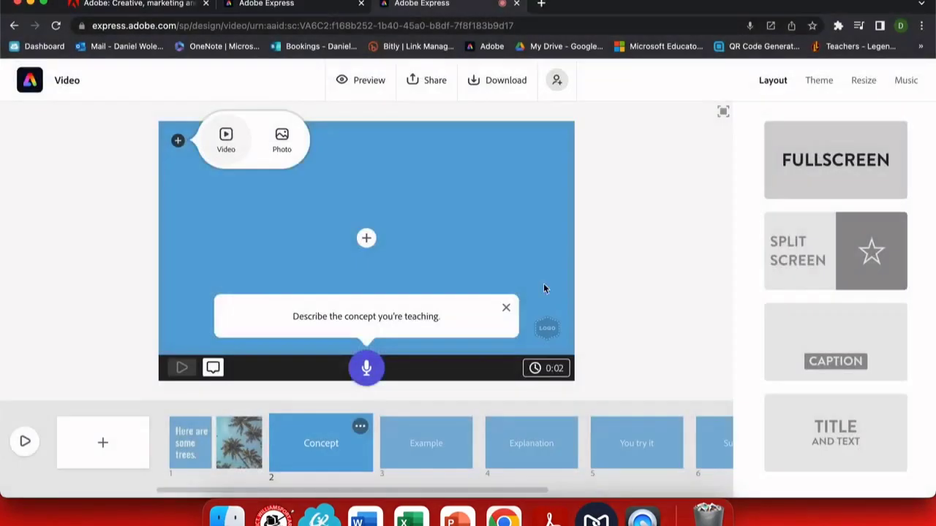
click(283, 143)
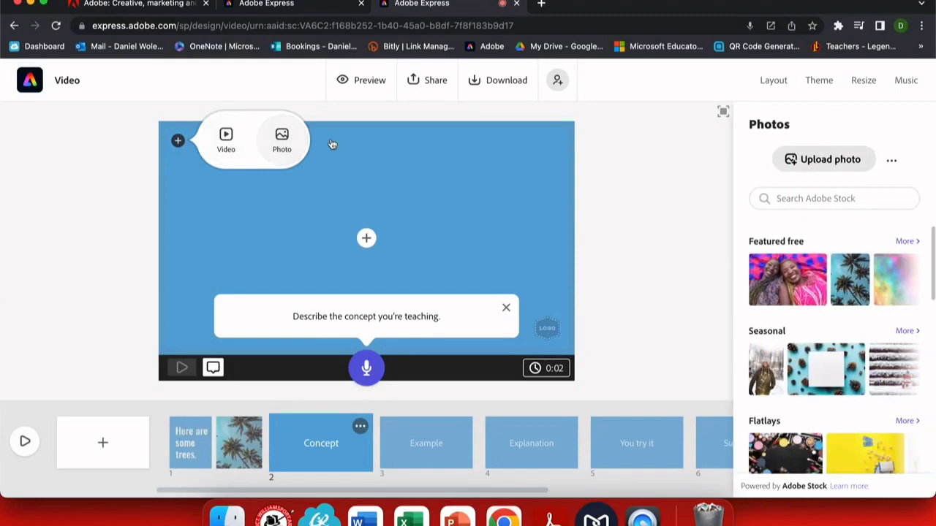
scroll(792, 345, down, 10)
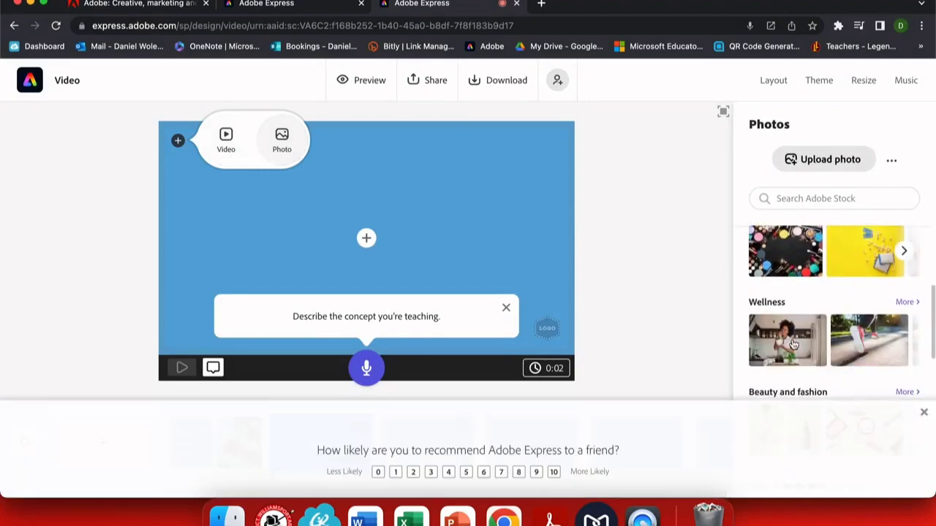
scroll(793, 345, down, 5)
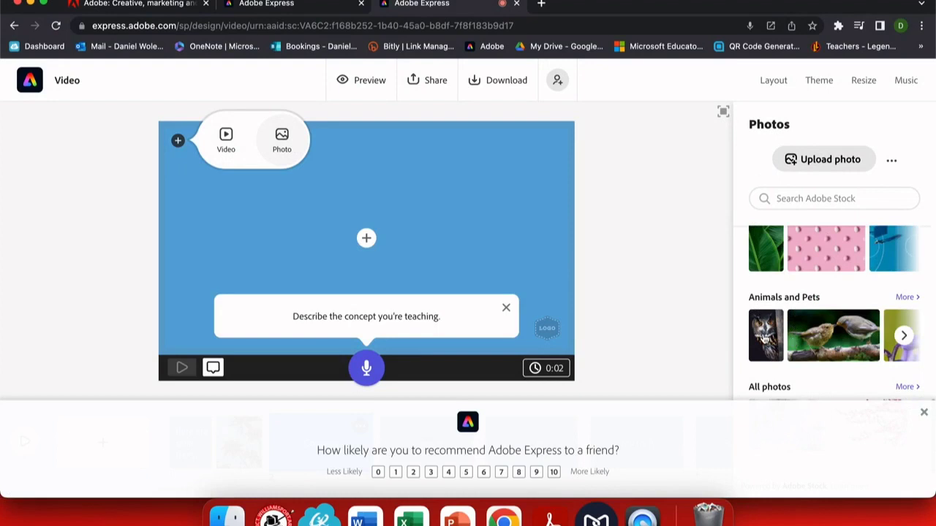
click(763, 337)
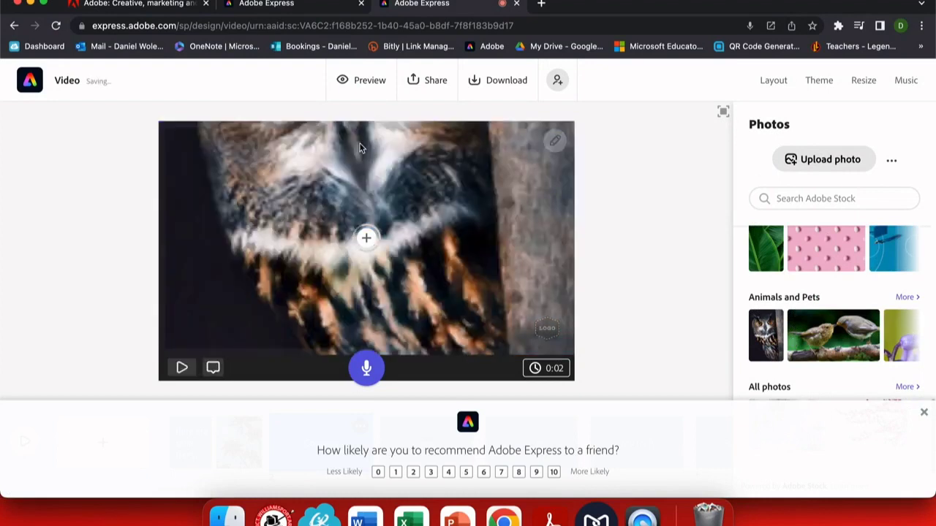
click(182, 369)
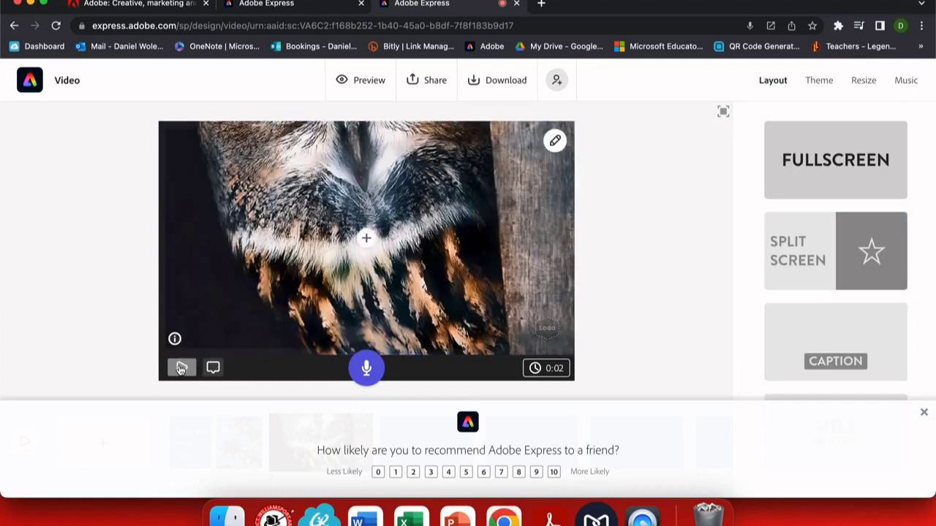
- Scale the owl photo down so blue background shows on both sides, and dismiss the survey
click(554, 143)
click(556, 184)
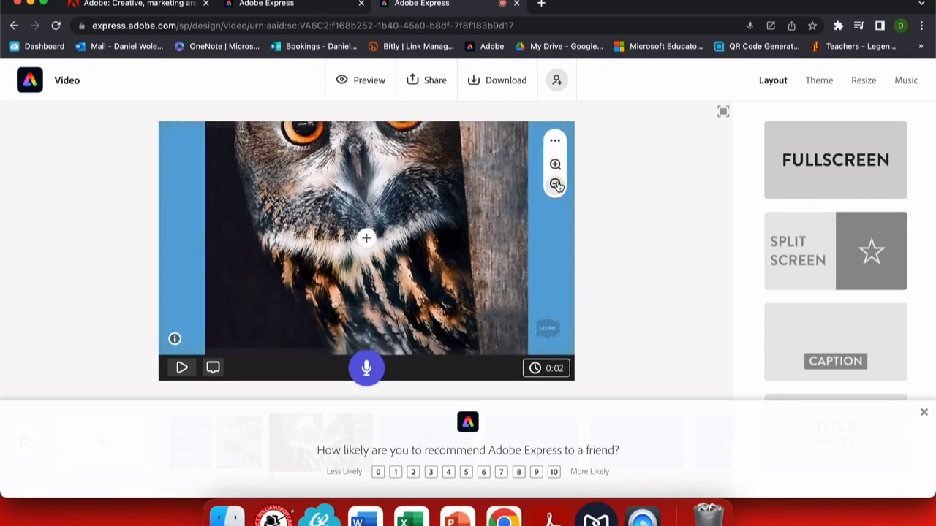
click(555, 183)
click(556, 183)
click(556, 184)
click(556, 184)
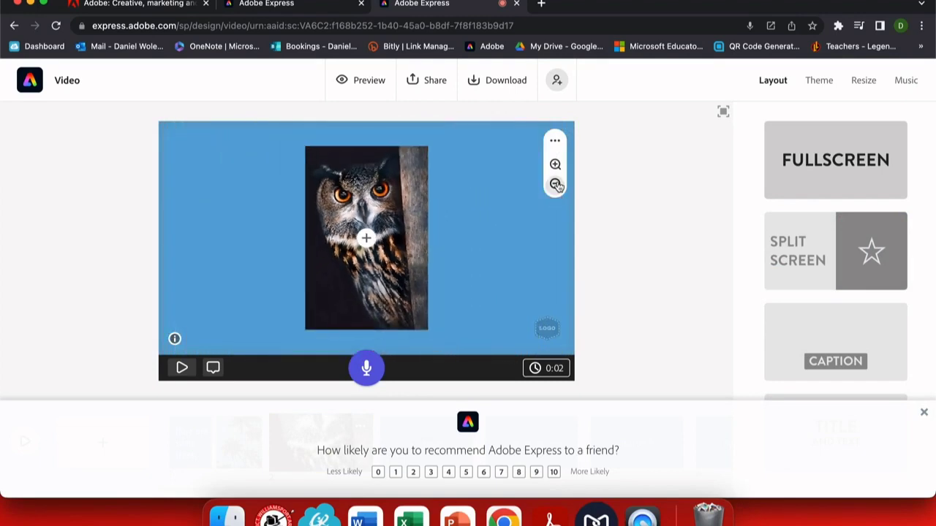
click(555, 165)
click(554, 165)
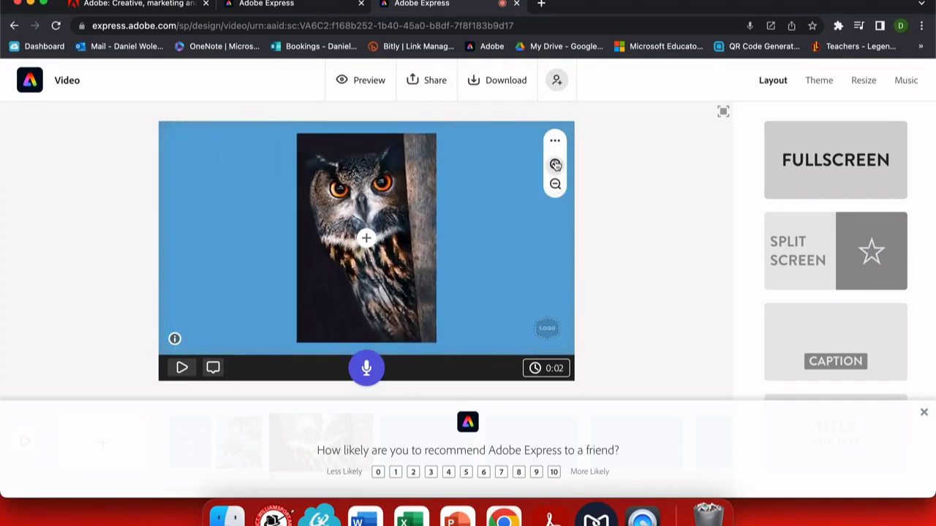
click(555, 165)
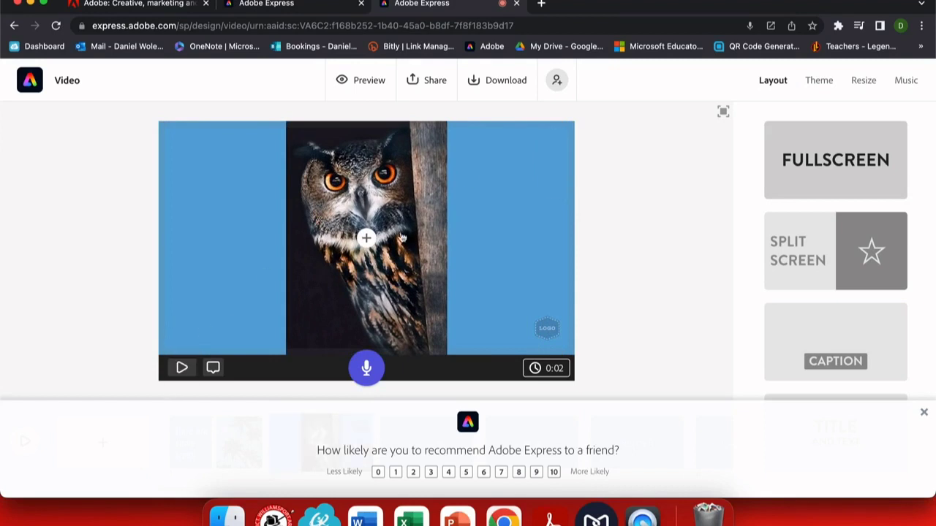
click(923, 412)
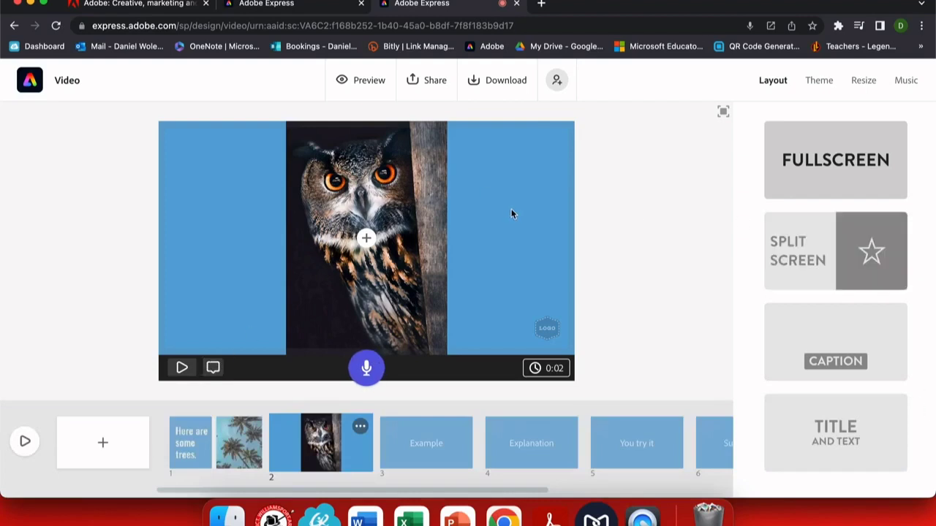
click(445, 202)
- Add a text box over the owl photo reading 'Here is an owl.'
click(366, 237)
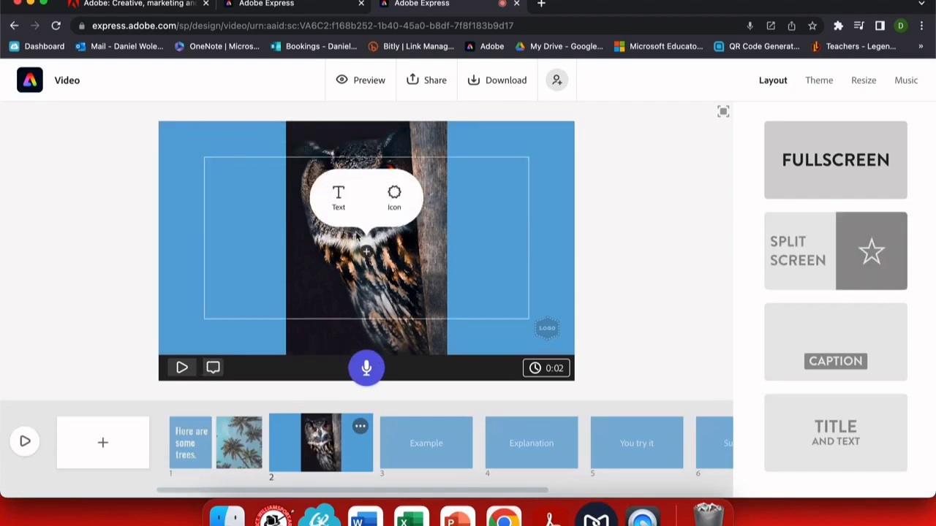
click(341, 200)
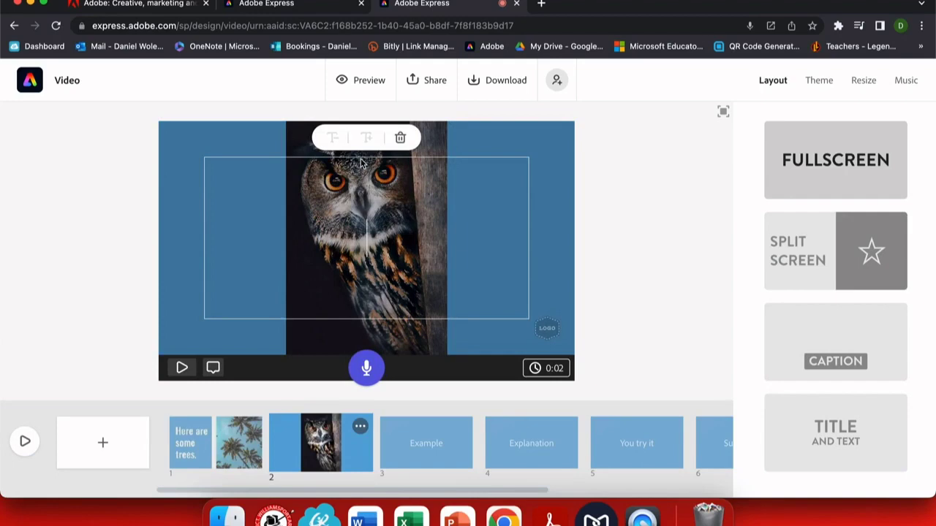
text(Here is an )
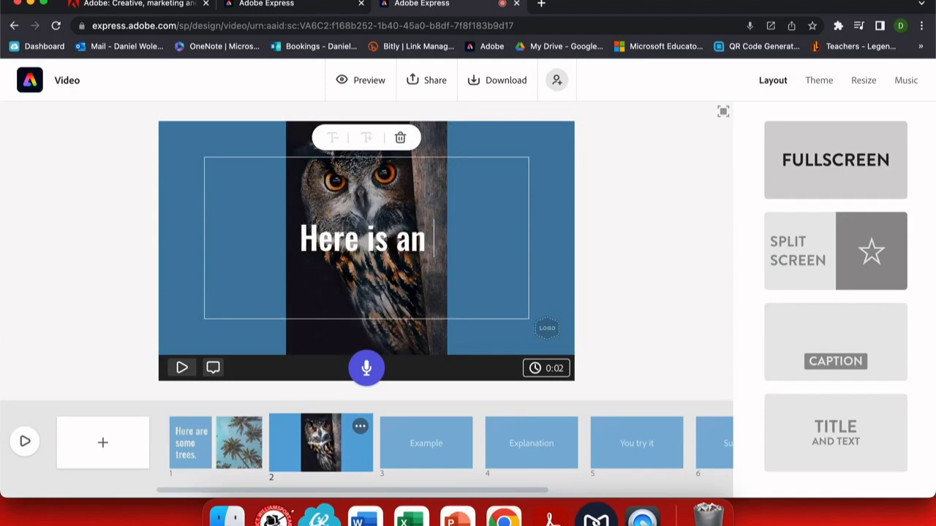
text(owl.)
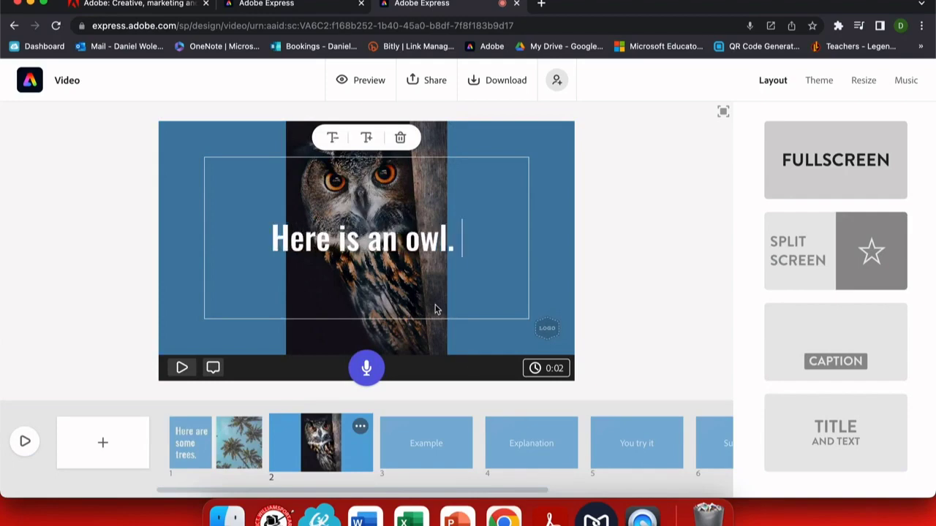
- Place the two-birds stock photo on the Example slide and caption it 'More Birds'
click(426, 442)
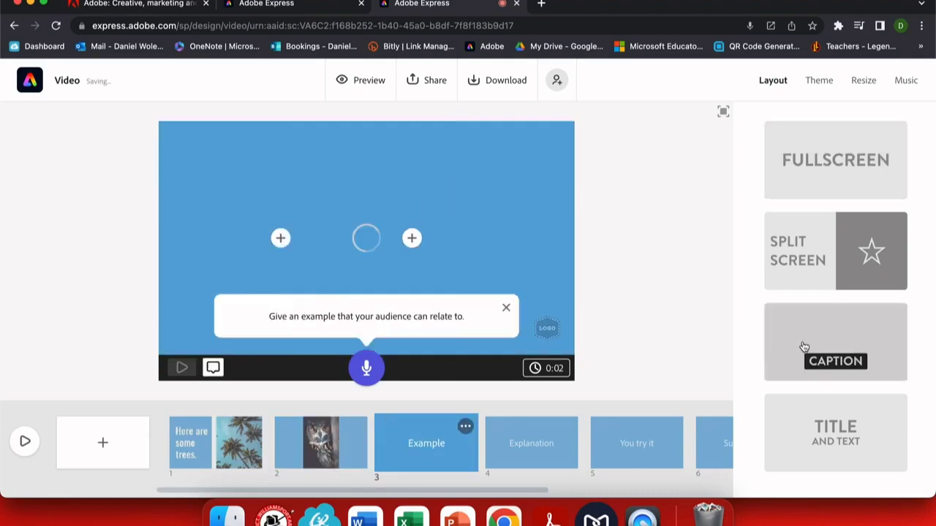
mouse_move(344, 222)
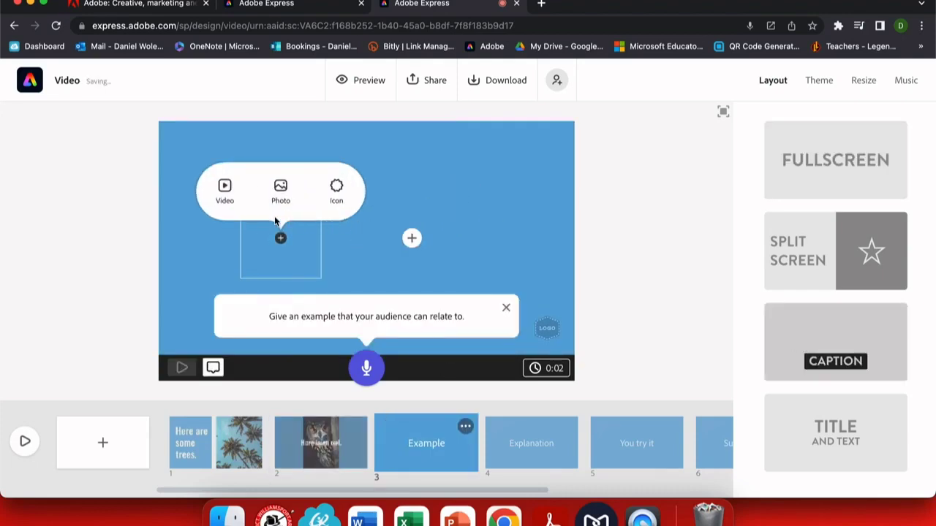
click(281, 191)
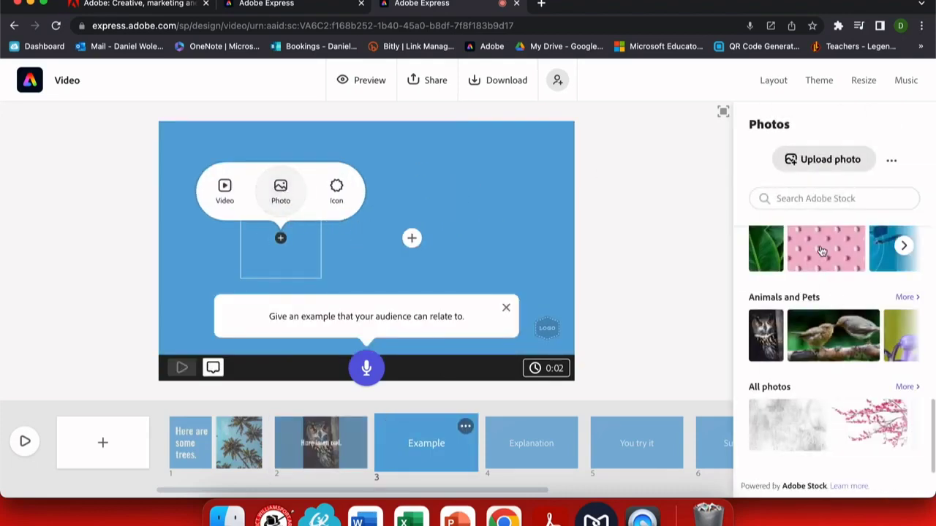
click(834, 329)
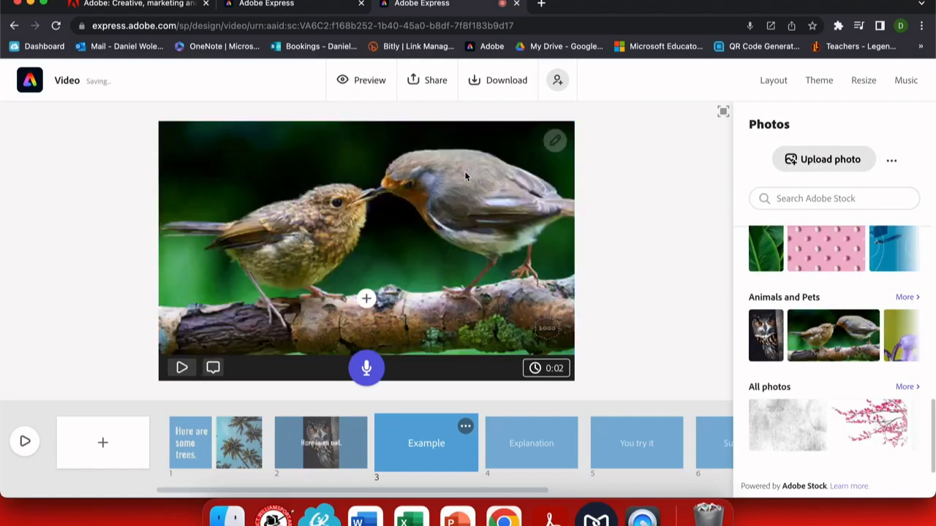
click(369, 298)
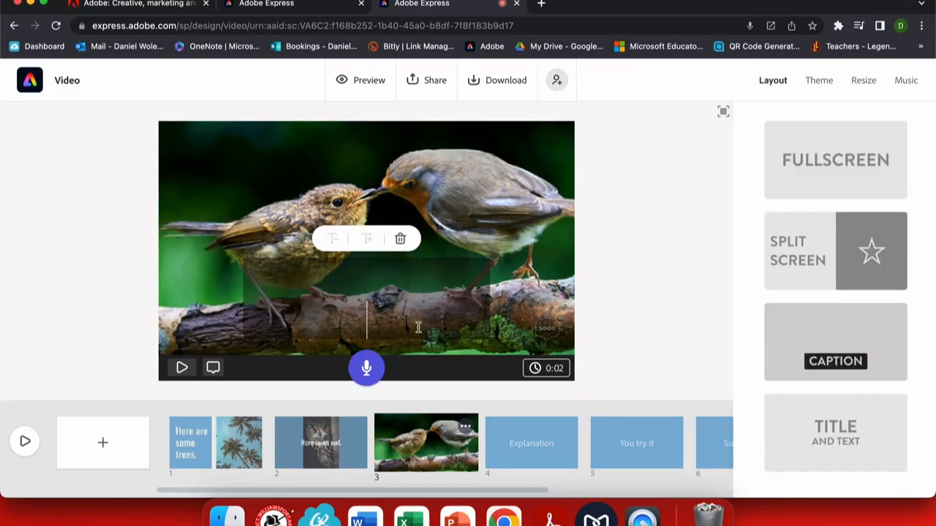
text(More Birds)
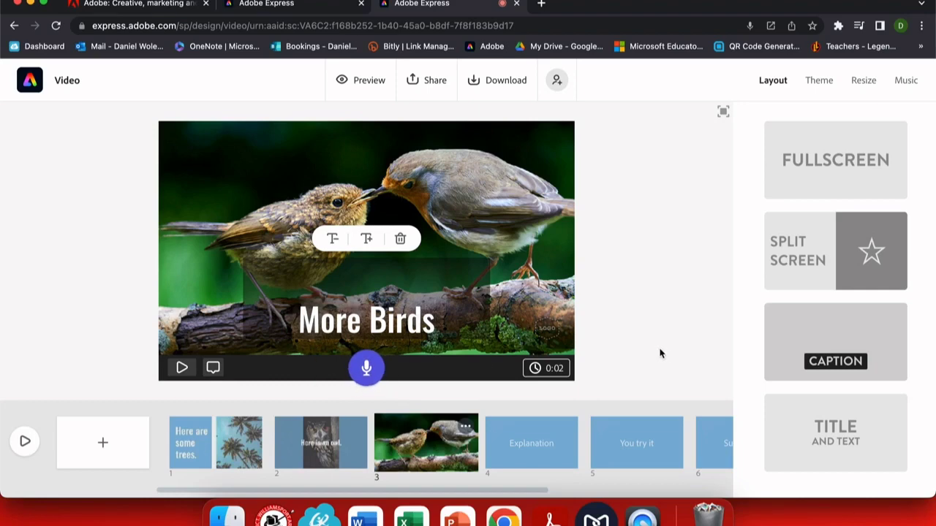
- Lengthen the Example slide's duration to 6 seconds
click(554, 371)
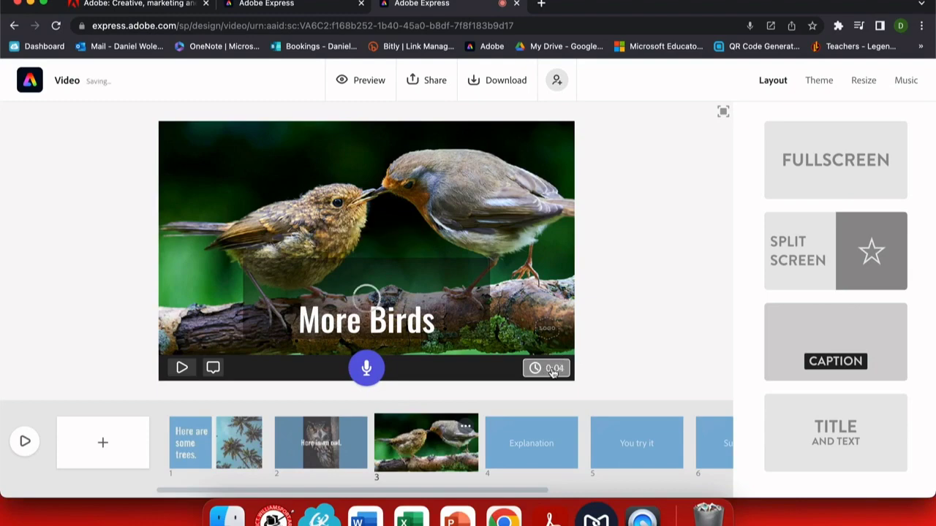
click(553, 371)
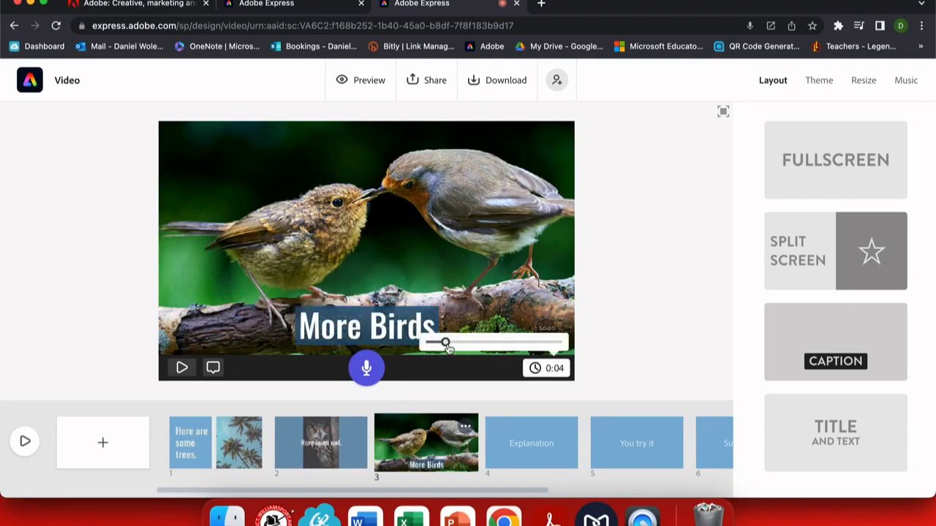
drag(446, 344, 457, 345)
click(657, 349)
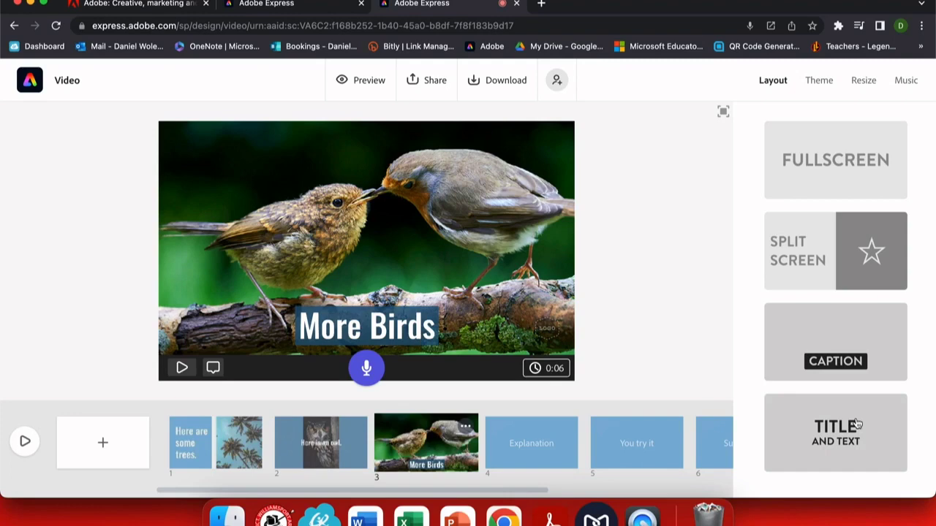
- Give slide 4 a title-and-text layout reading 'Here is my project' and 'I hope you like it.'
click(541, 441)
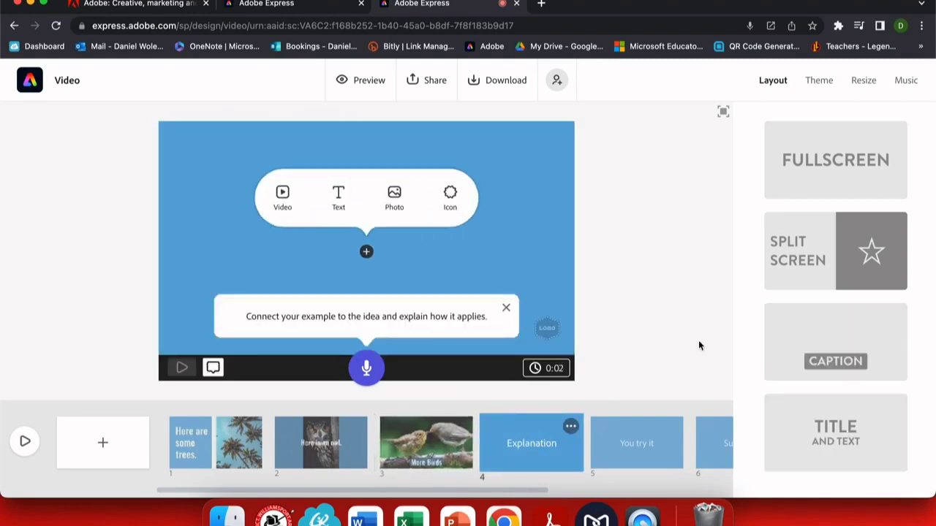
click(841, 432)
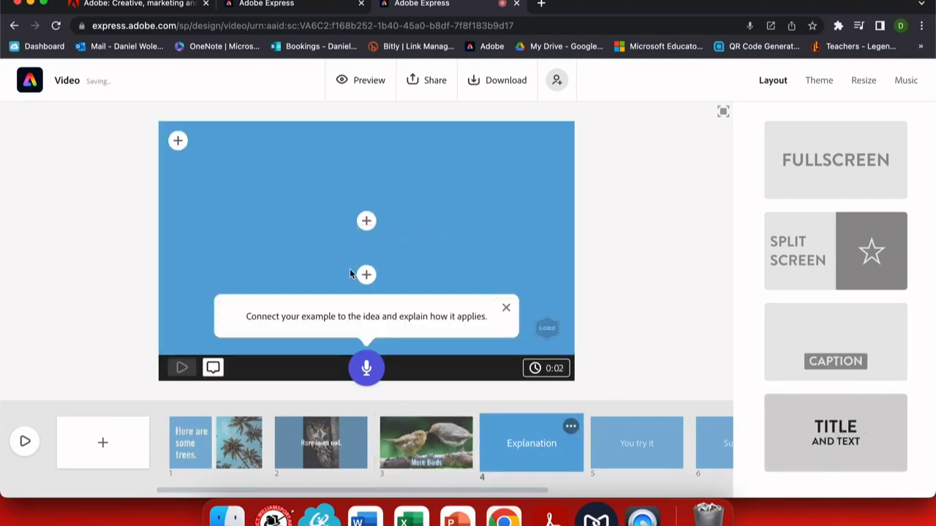
click(366, 220)
text(H)
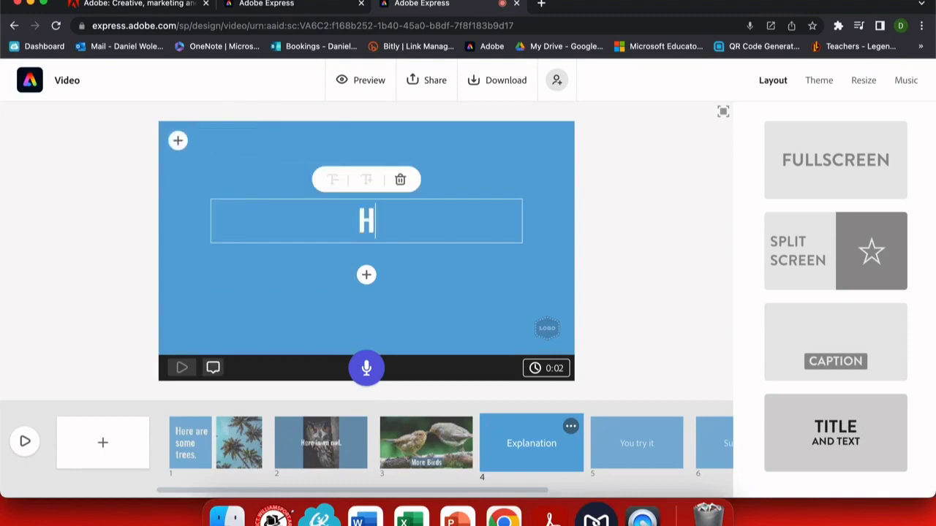
text(ere is my project)
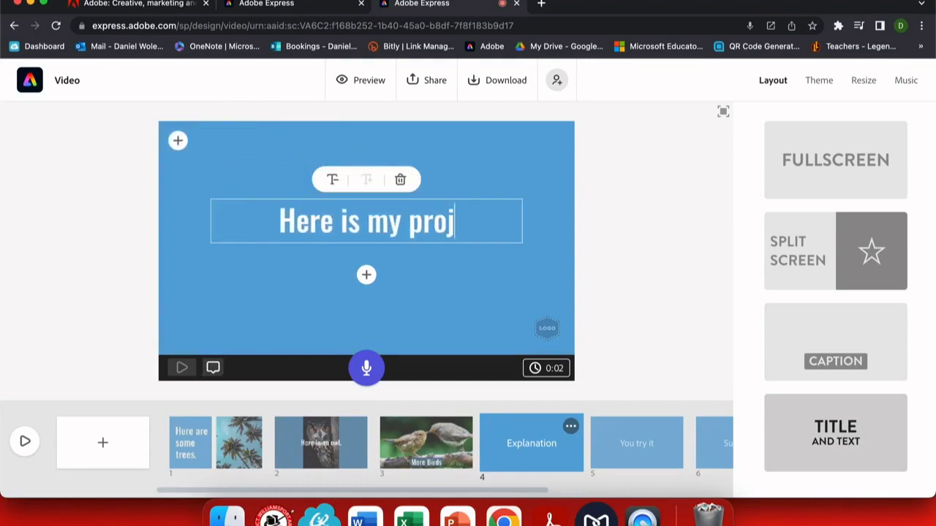
click(365, 276)
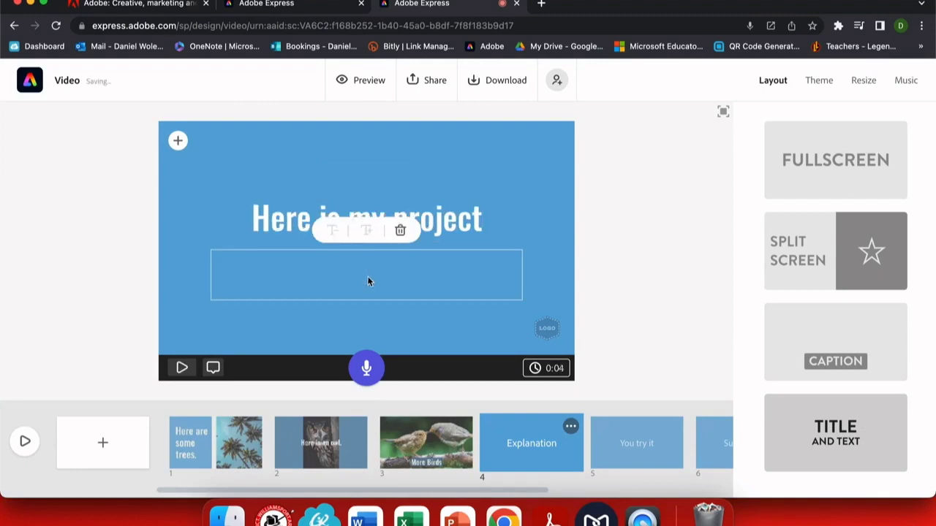
text(I hope you like it.)
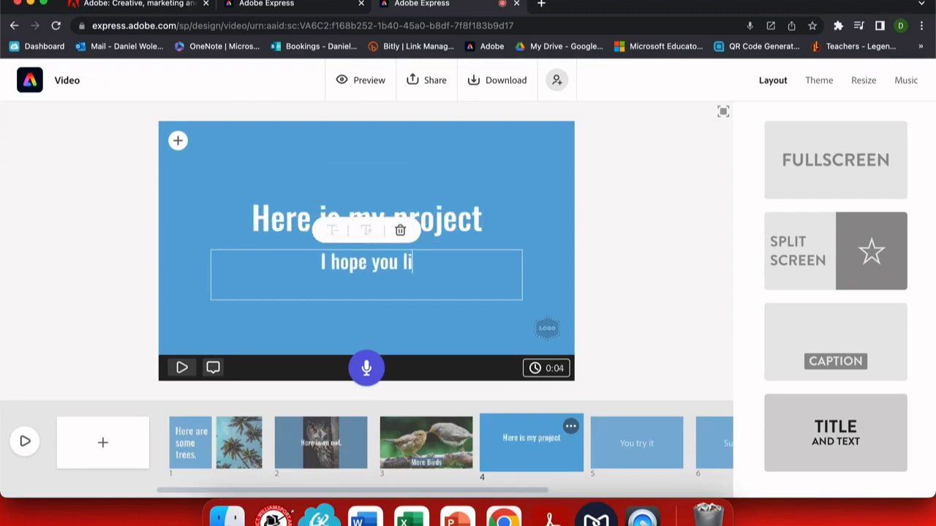
click(617, 277)
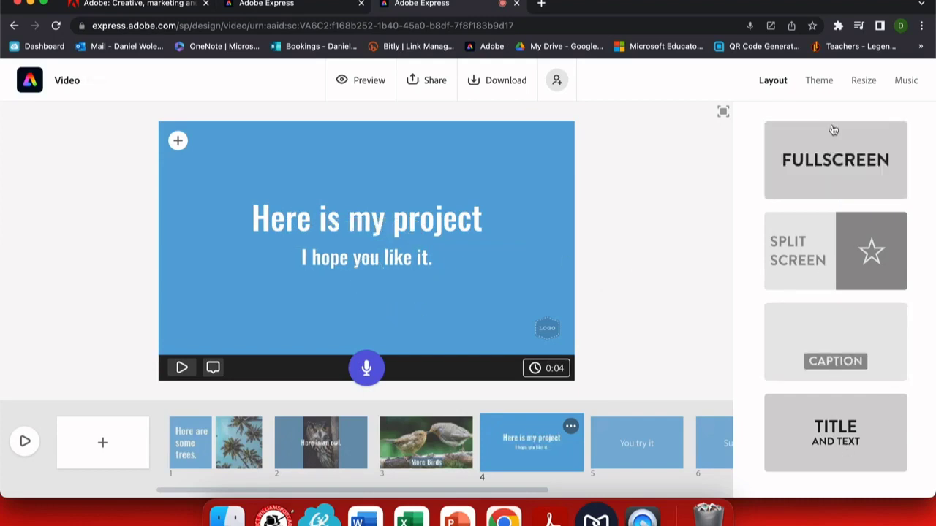
- Try the Elevate theme in its teal, red and blue colour variants
click(824, 81)
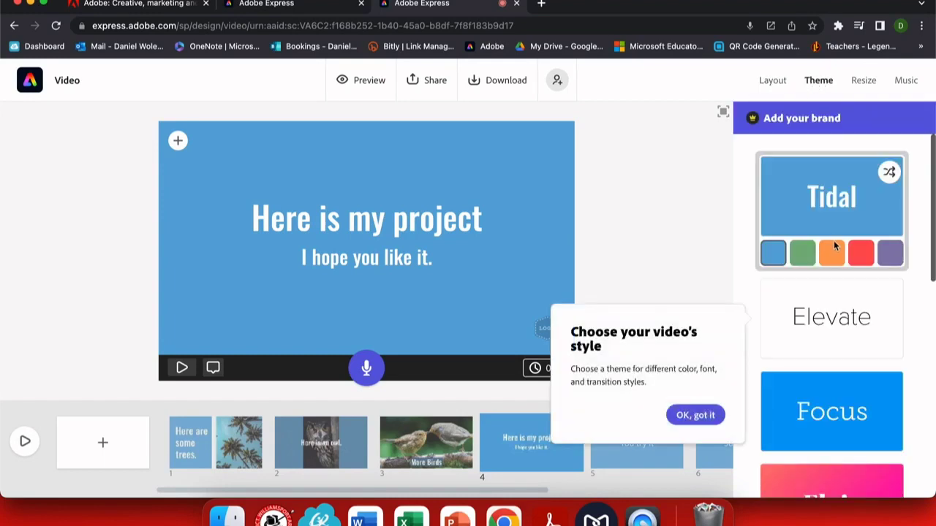
click(826, 303)
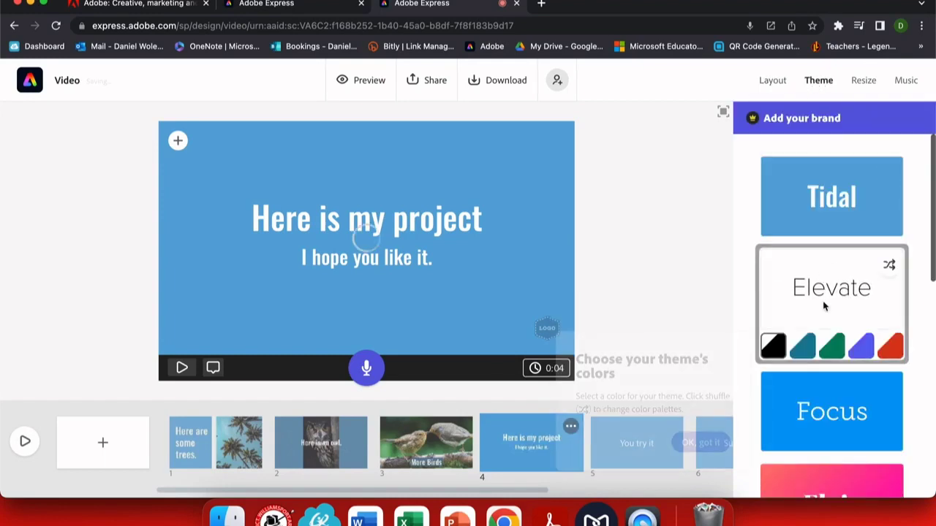
click(803, 345)
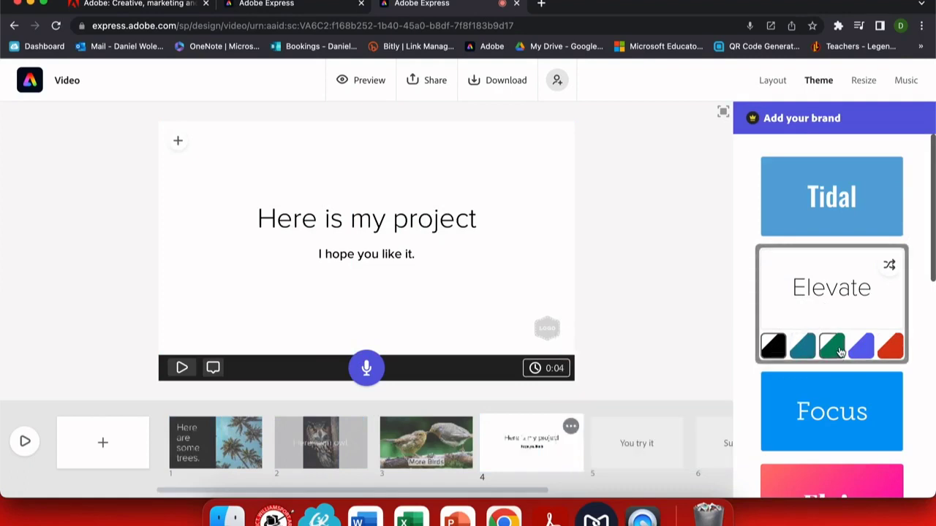
click(891, 344)
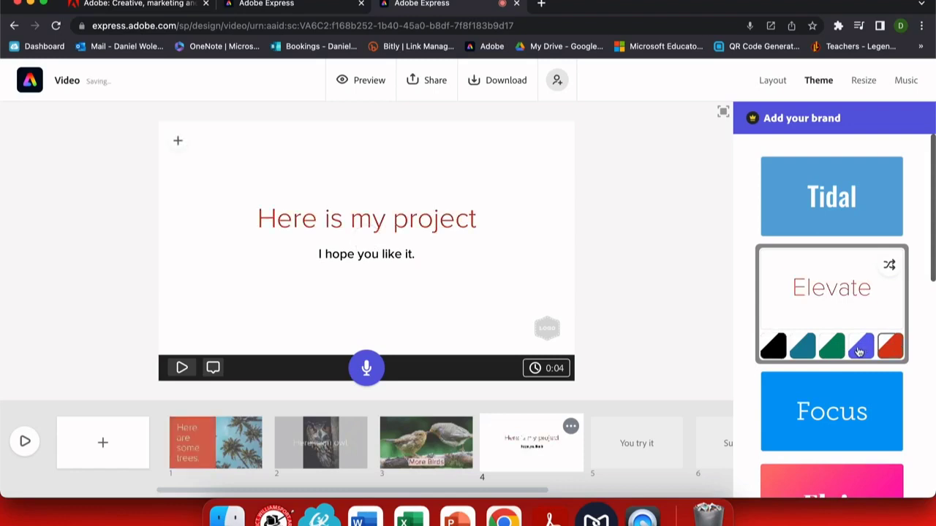
click(860, 349)
- Apply the Noir theme to all slides of the video
mouse_move(826, 428)
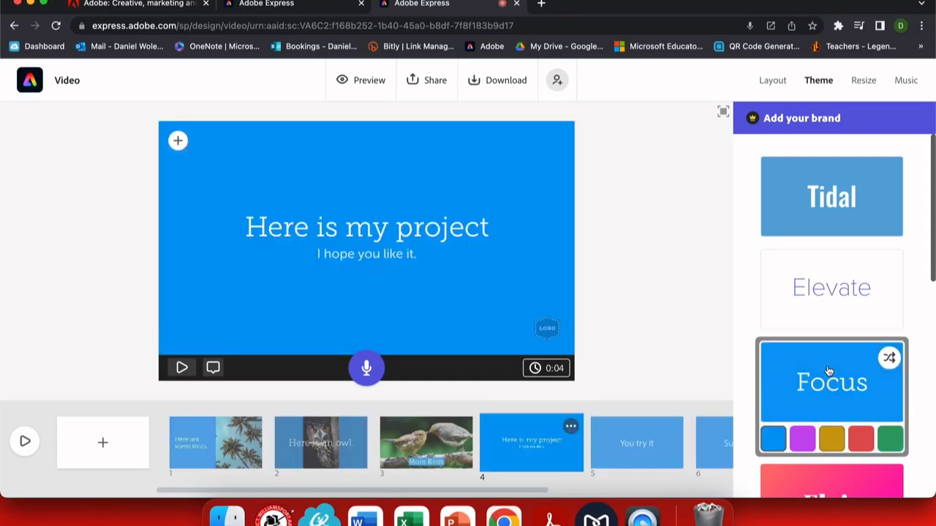
mouse_move(827, 370)
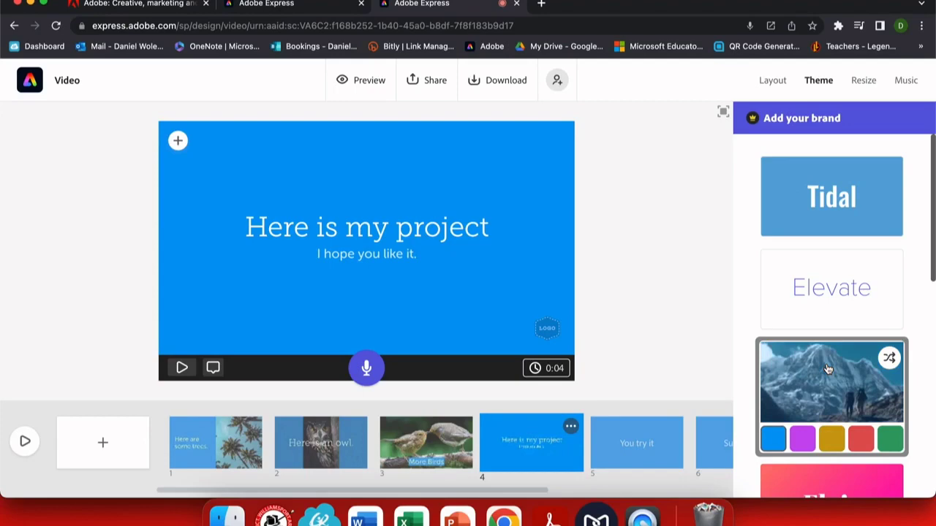
scroll(828, 369, down, 3)
click(831, 416)
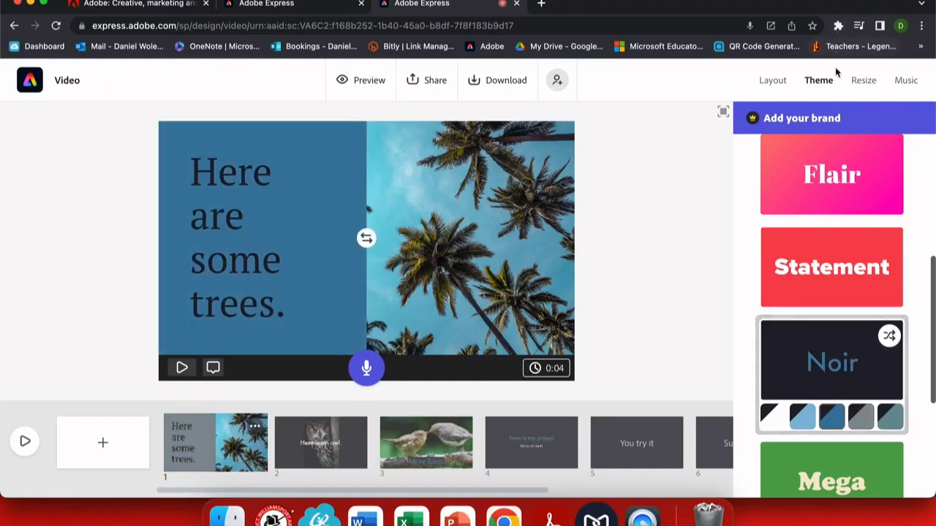
click(871, 86)
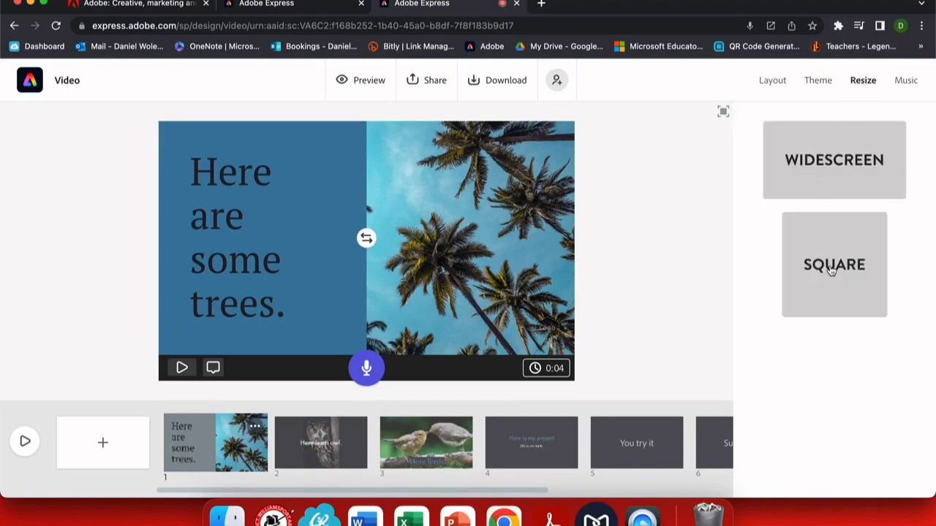
- Bring up the background music options, cancel adding a file, and browse the song list
click(906, 82)
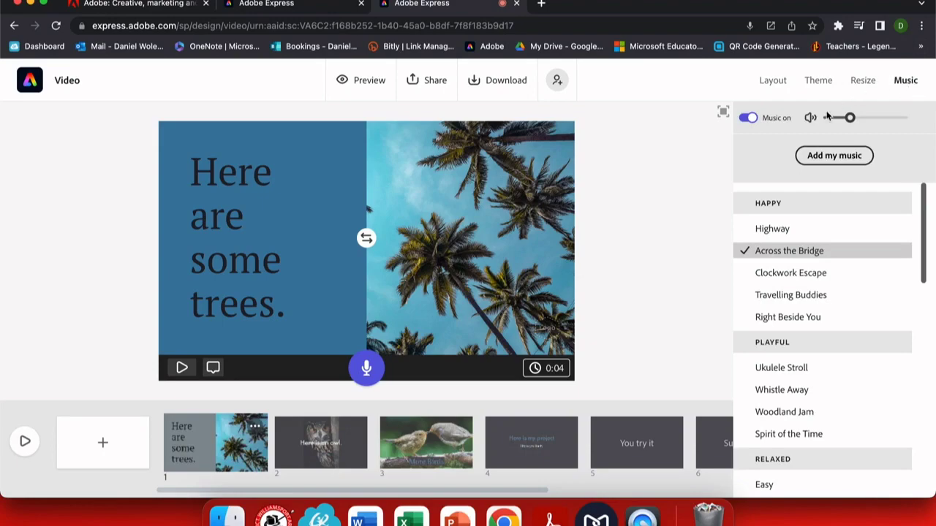
click(834, 155)
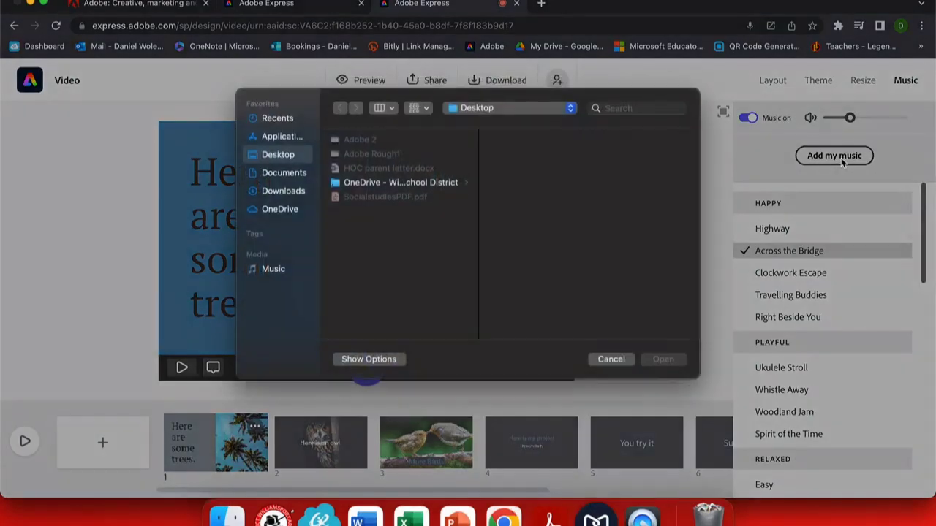
click(610, 369)
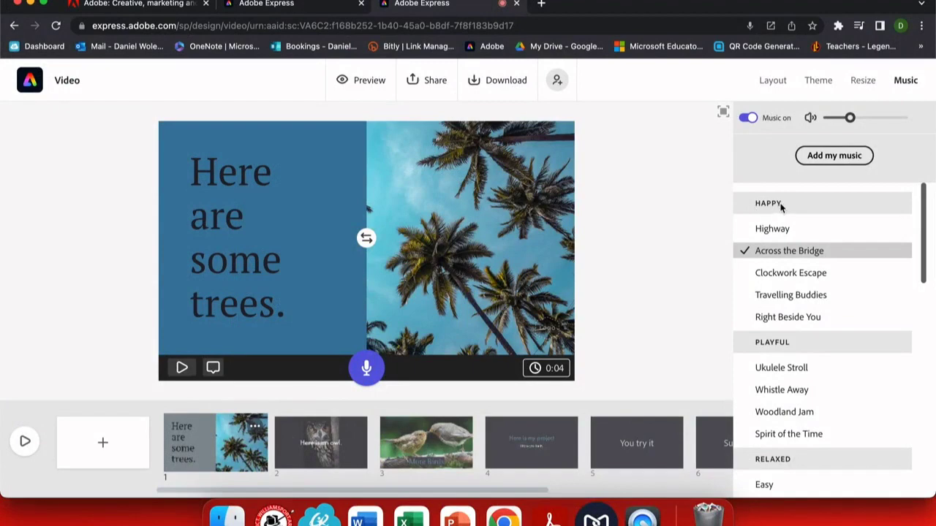
scroll(789, 342, down, 4)
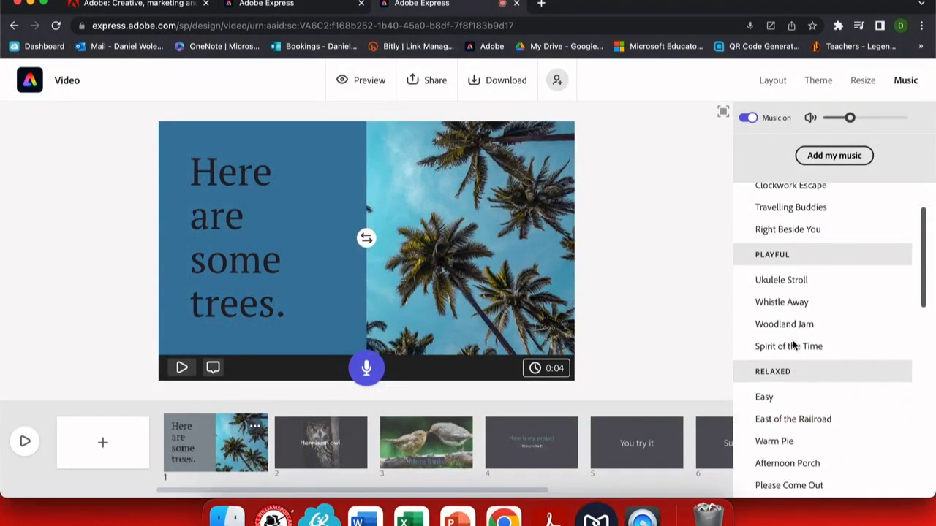
scroll(792, 328, down, 3)
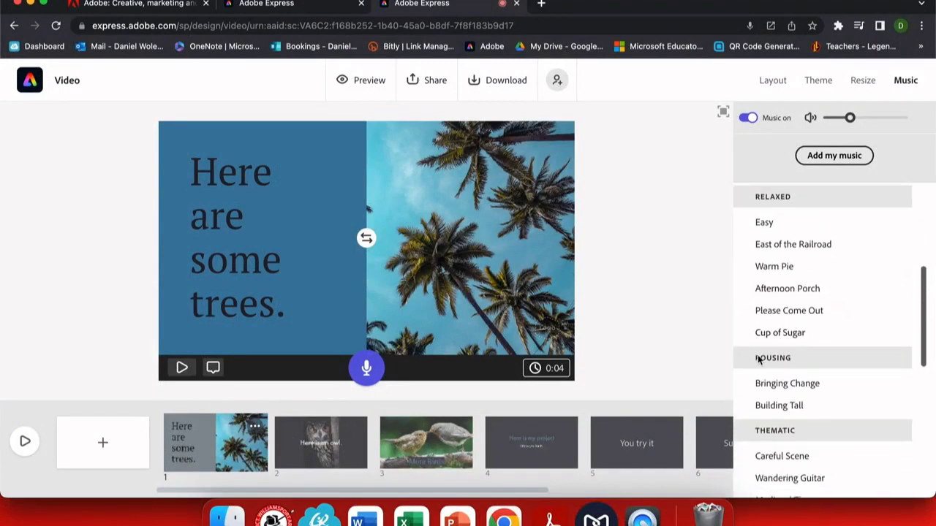
scroll(779, 358, down, 3)
scroll(800, 315, down, 3)
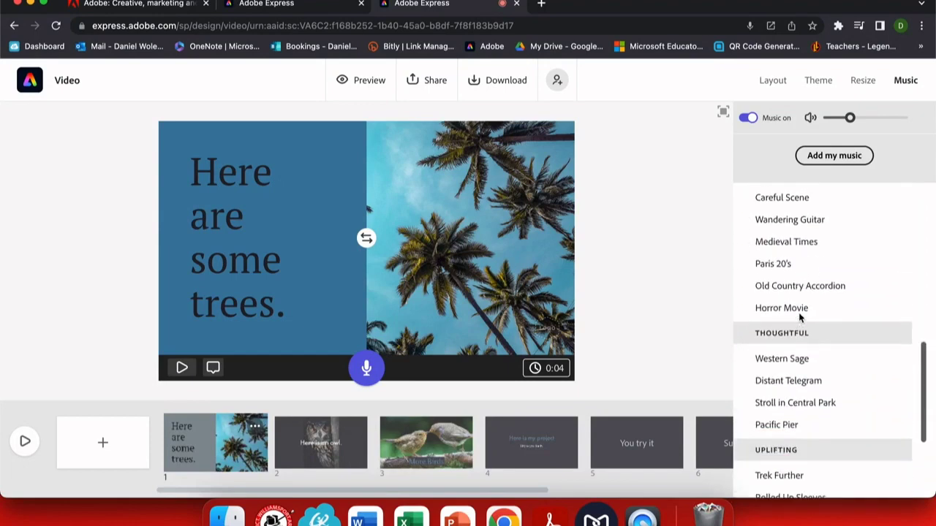
scroll(799, 315, down, 3)
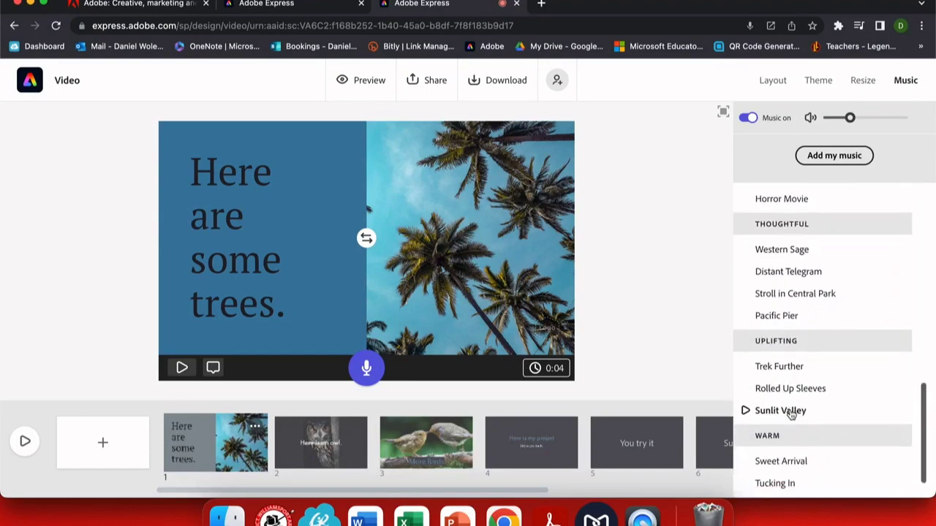
scroll(792, 412, down, 2)
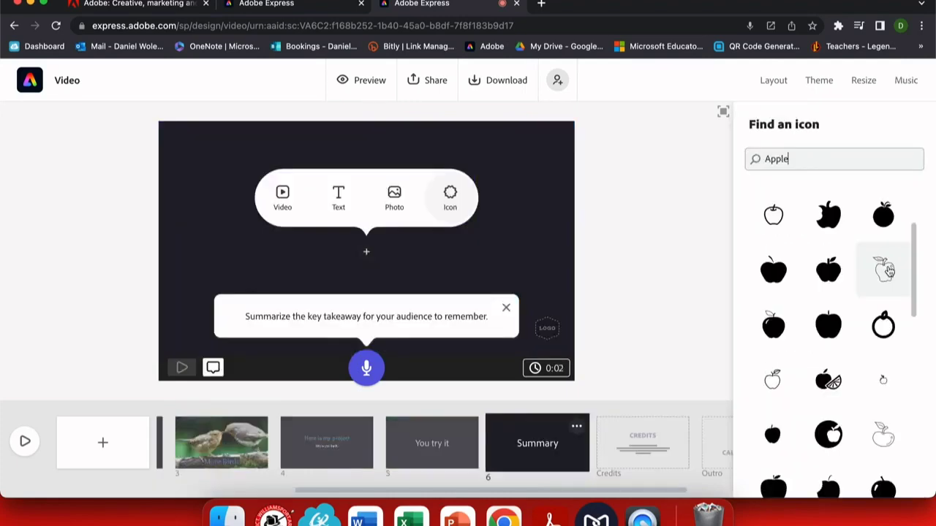
- Add the outline apple icon to slide 6, then bring up the You try it slide
click(881, 264)
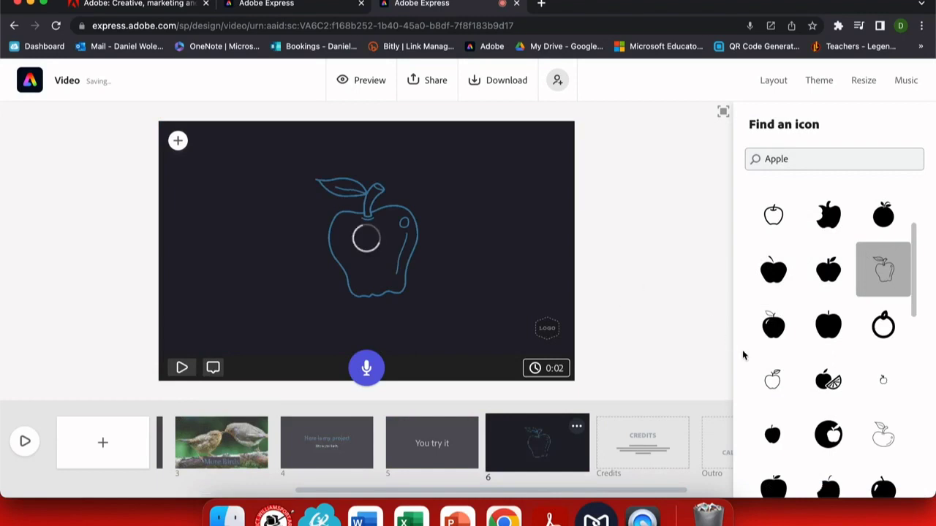
click(439, 442)
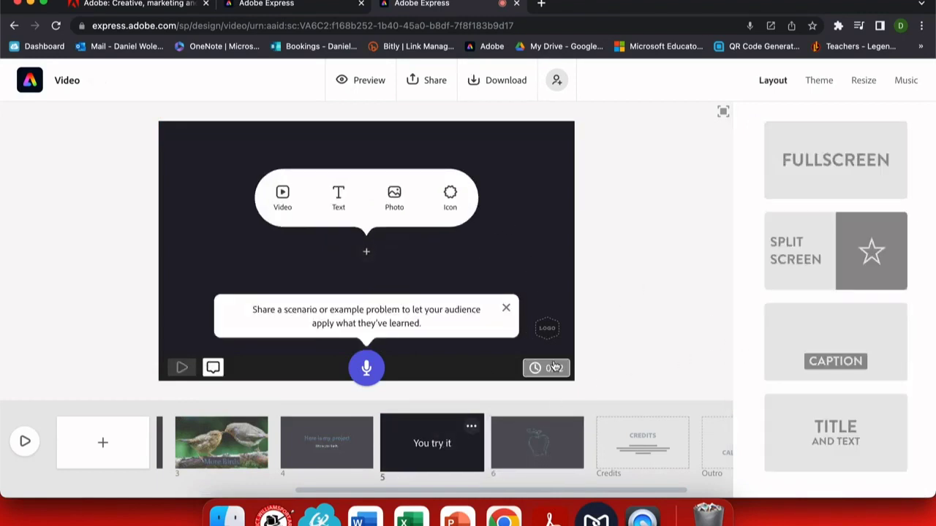
- Delete the You try it slide
click(471, 426)
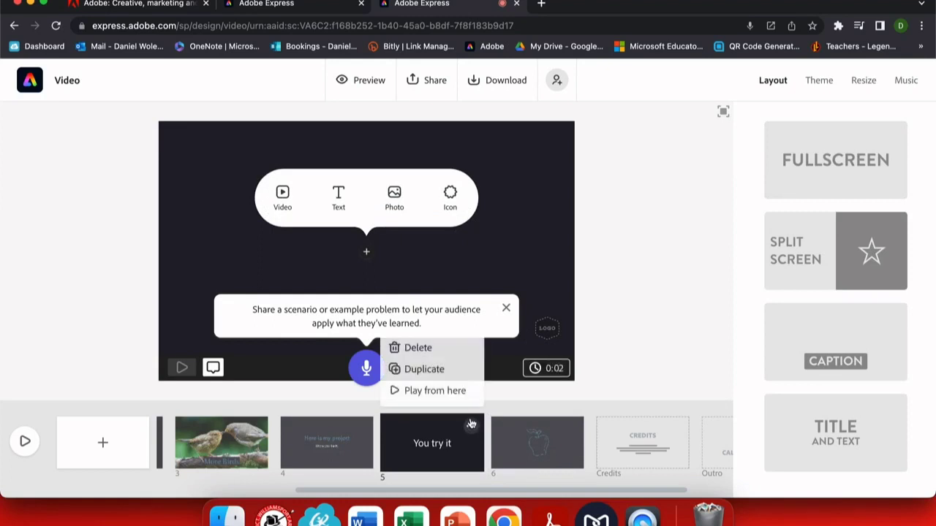
click(452, 349)
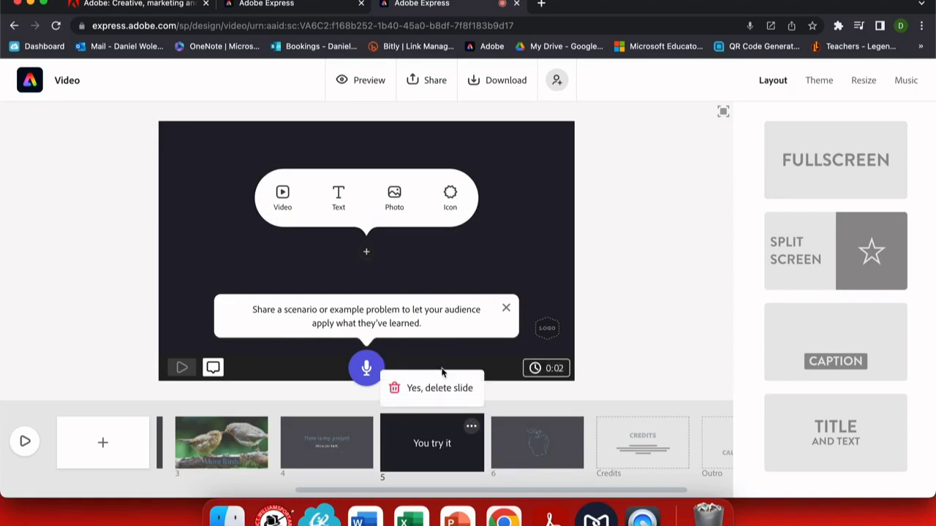
click(434, 388)
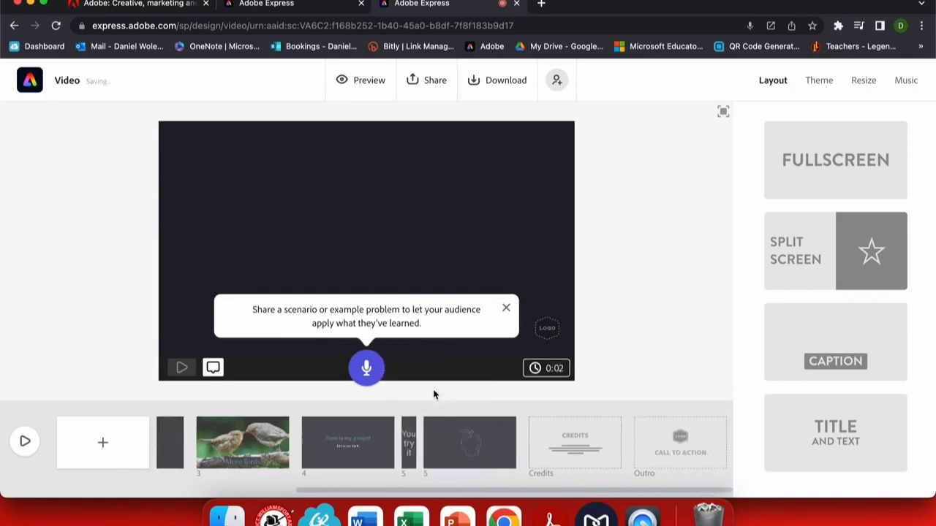
- Move the Here is my project slide to the start of the timeline and play the preview
click(375, 444)
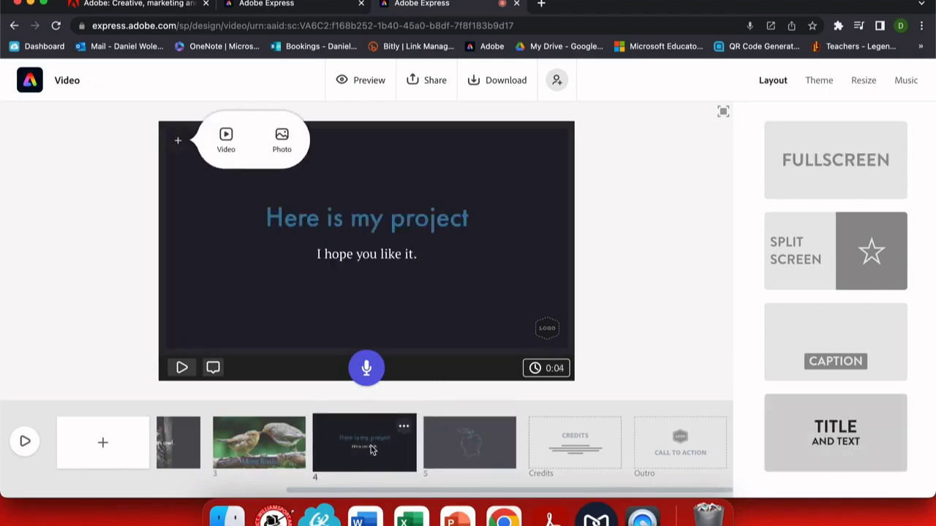
scroll(373, 446, left, 5)
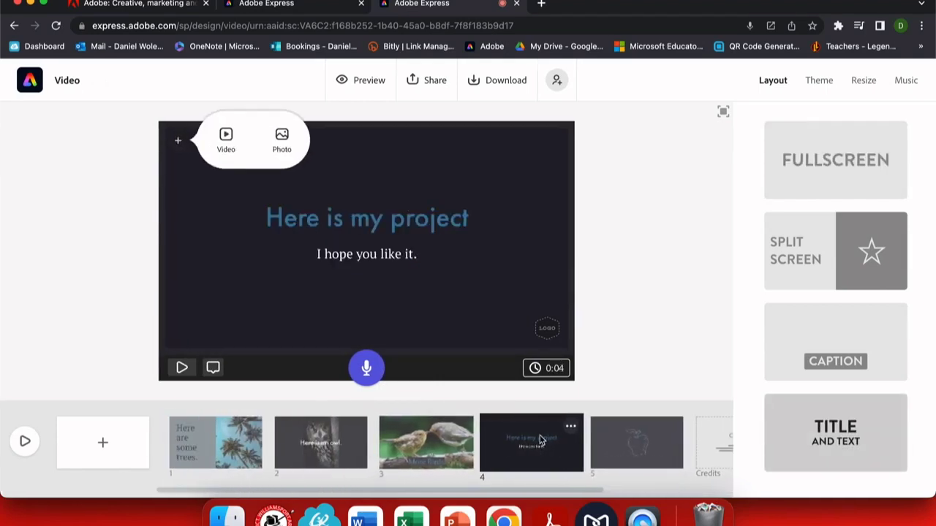
drag(540, 441, 244, 456)
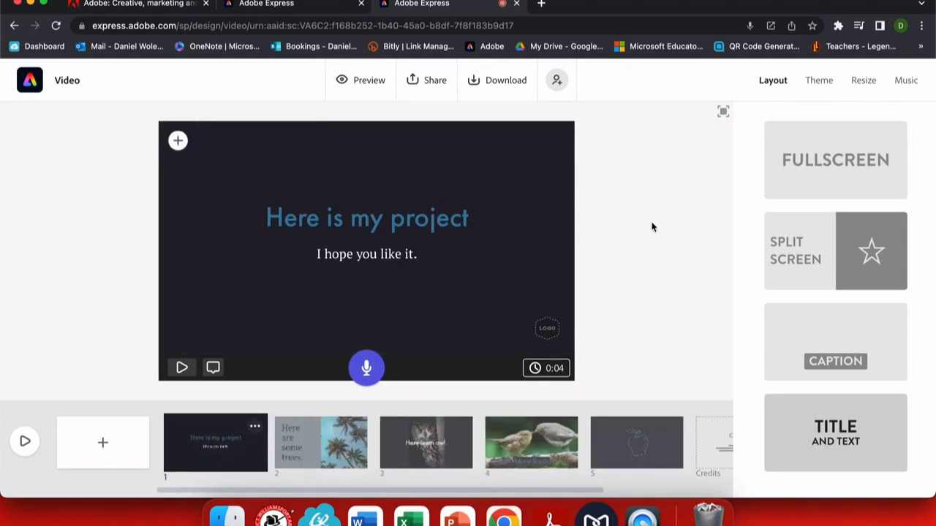
click(369, 81)
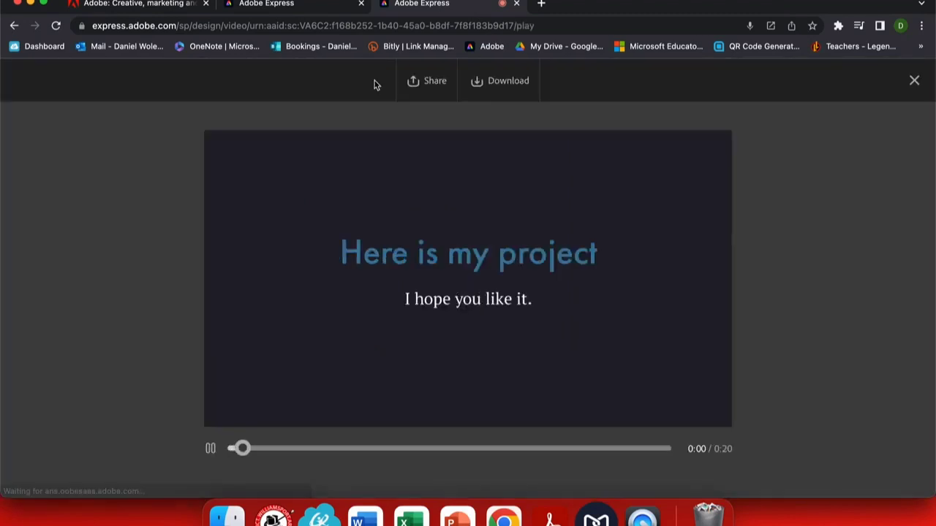